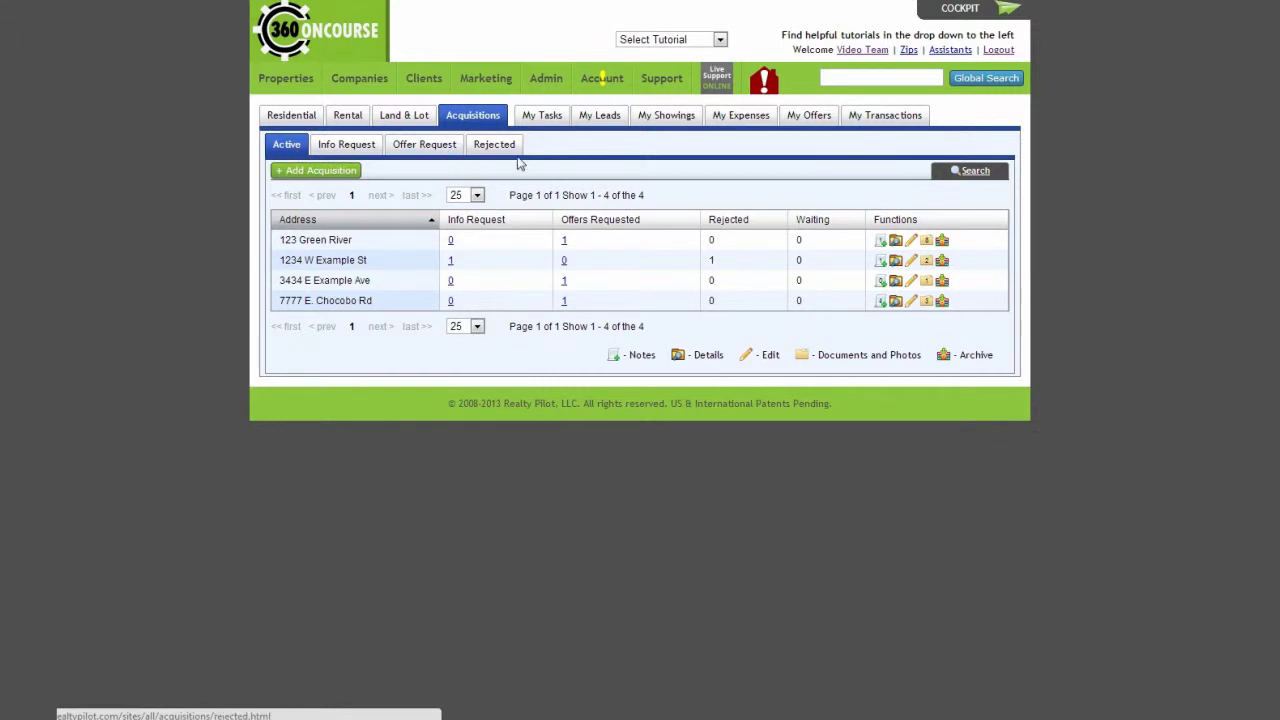
- Start a new acquisition with property type Residential, transaction type Traditional and state American Samoa
left_click(316, 172)
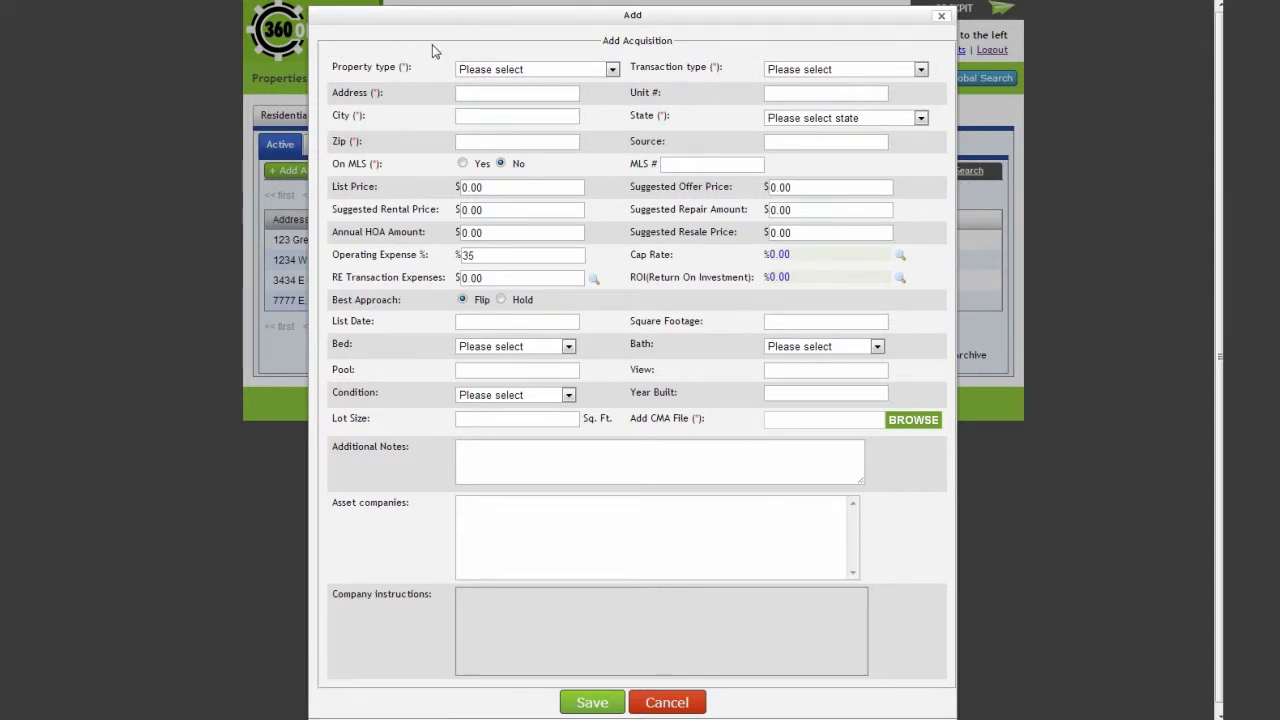
left_click(580, 67)
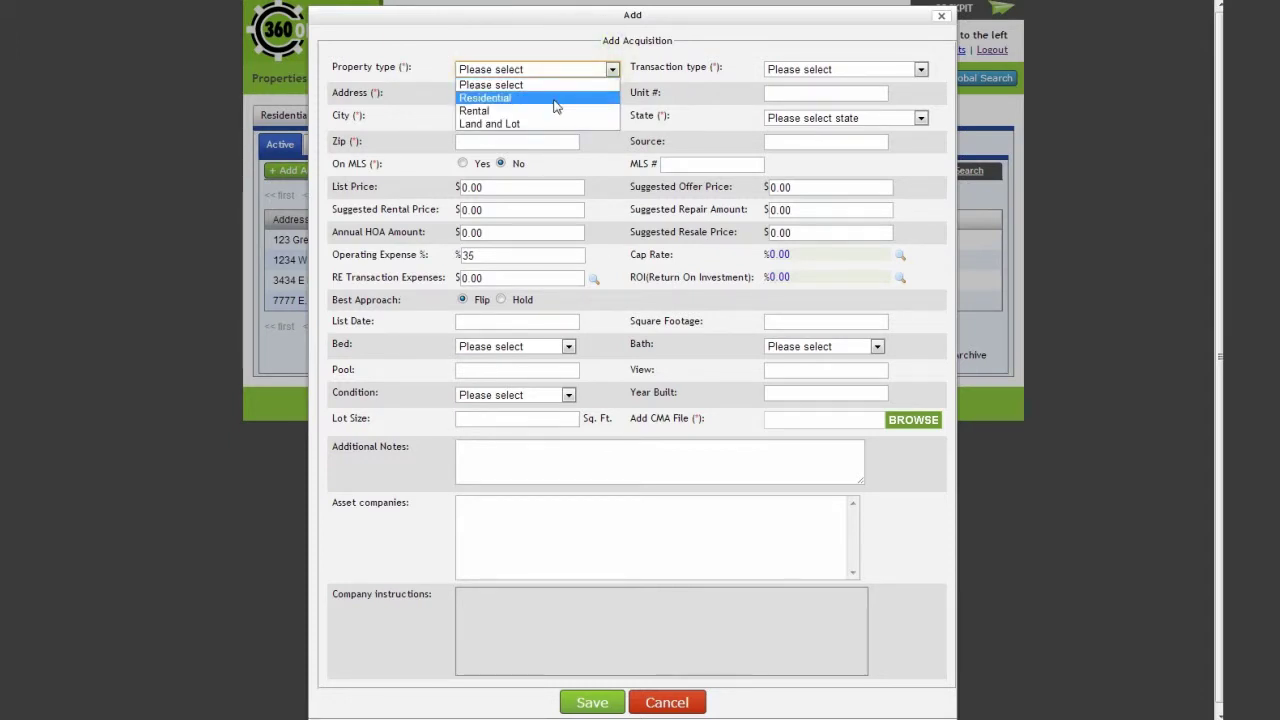
left_click(557, 96)
left_click(838, 68)
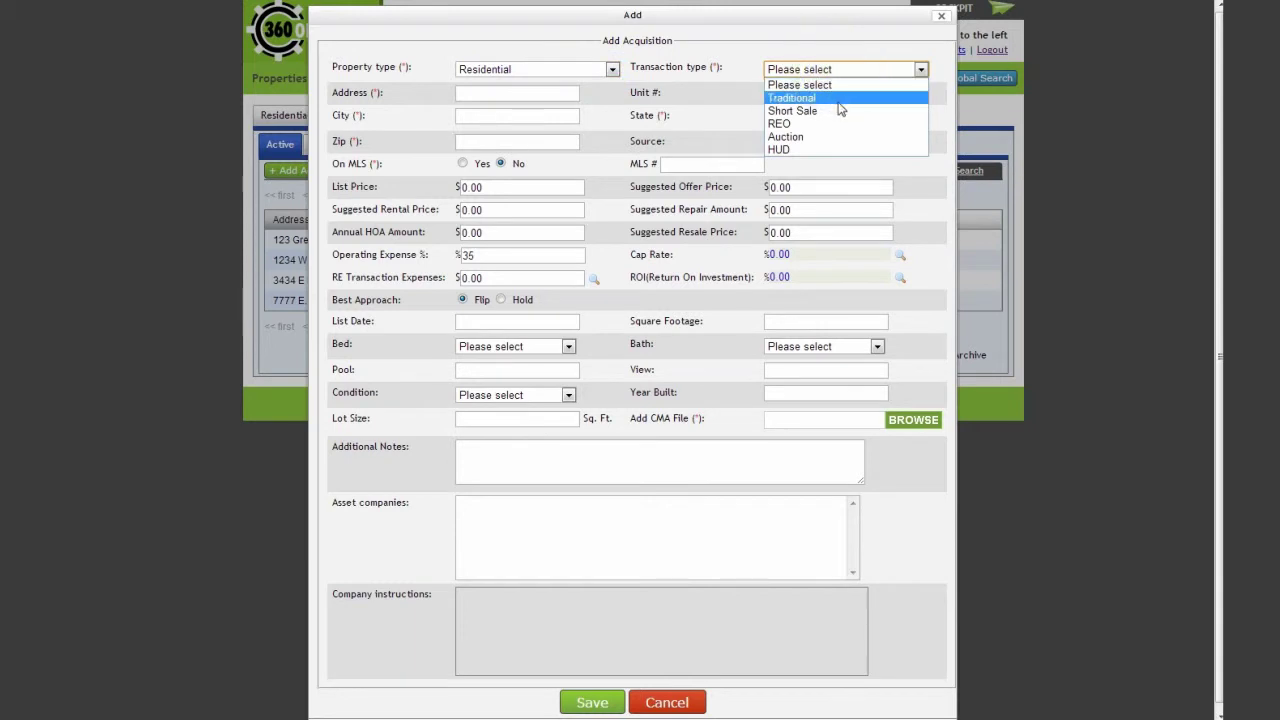
left_click(838, 98)
left_click(795, 118)
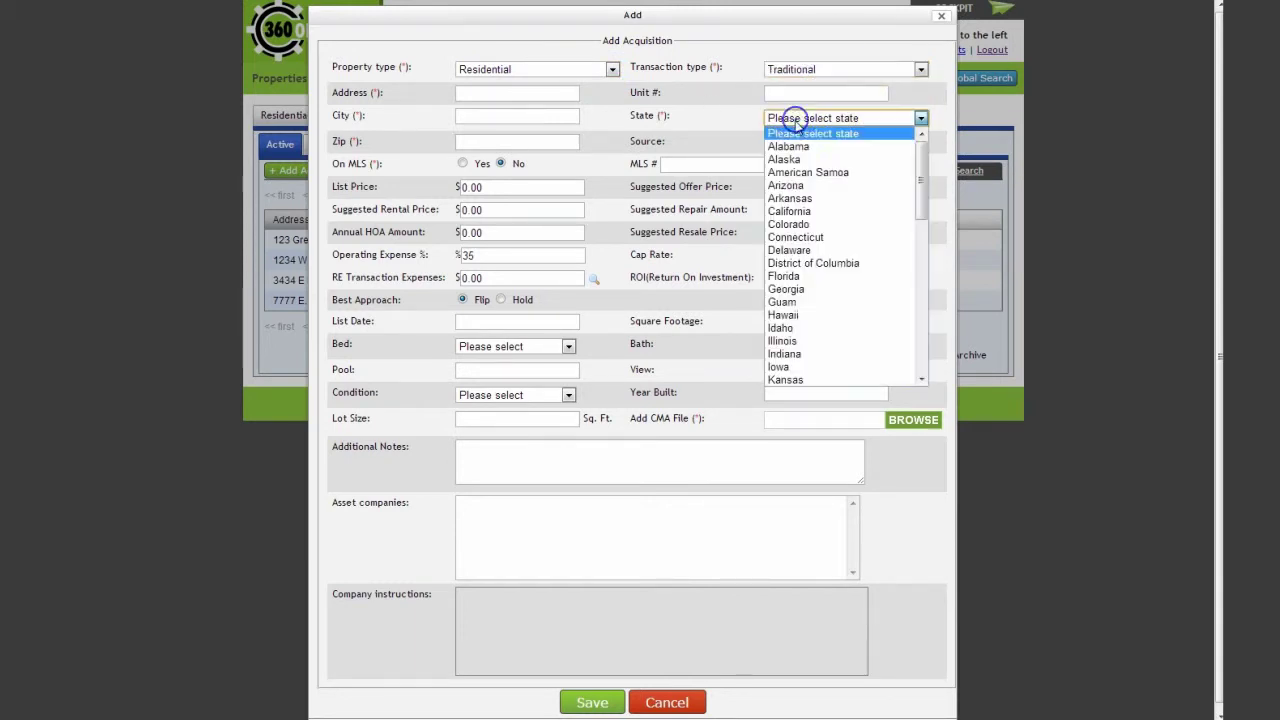
left_click(808, 172)
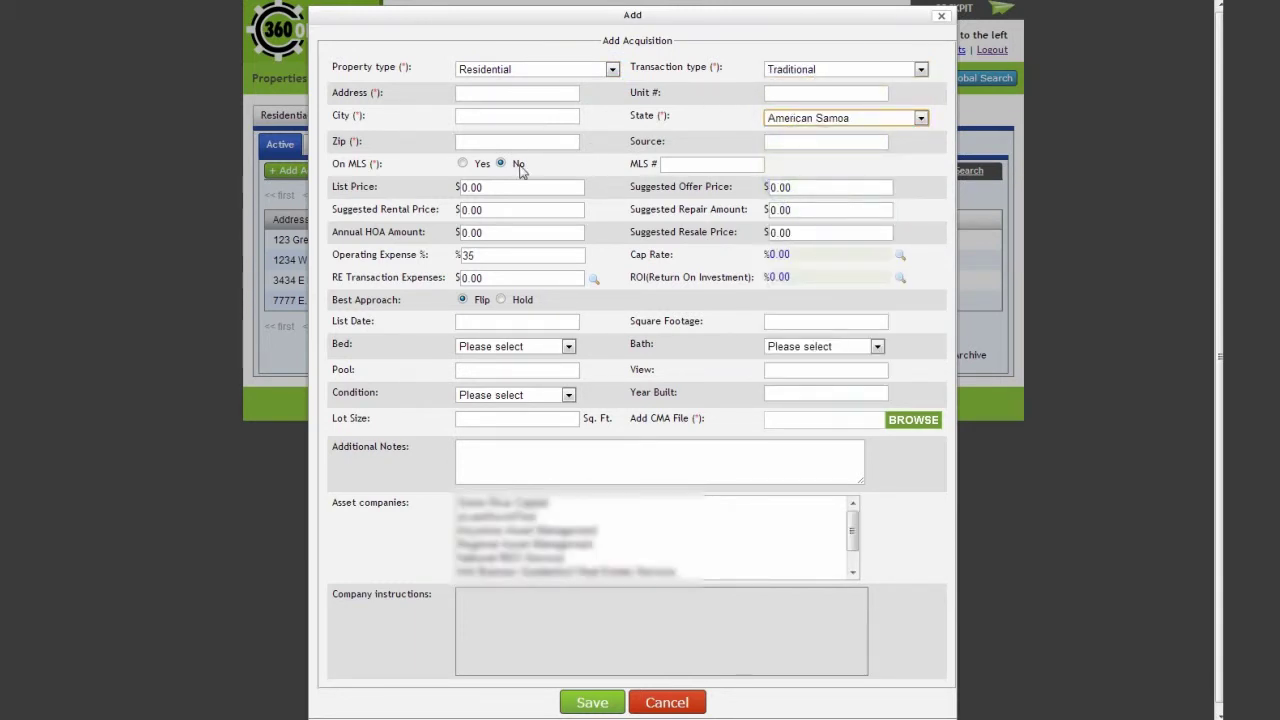
- Go through the acquisition form's On MLS option and its MLS number, list price, bed, pool and additional notes fields
left_click(463, 163)
left_click(501, 164)
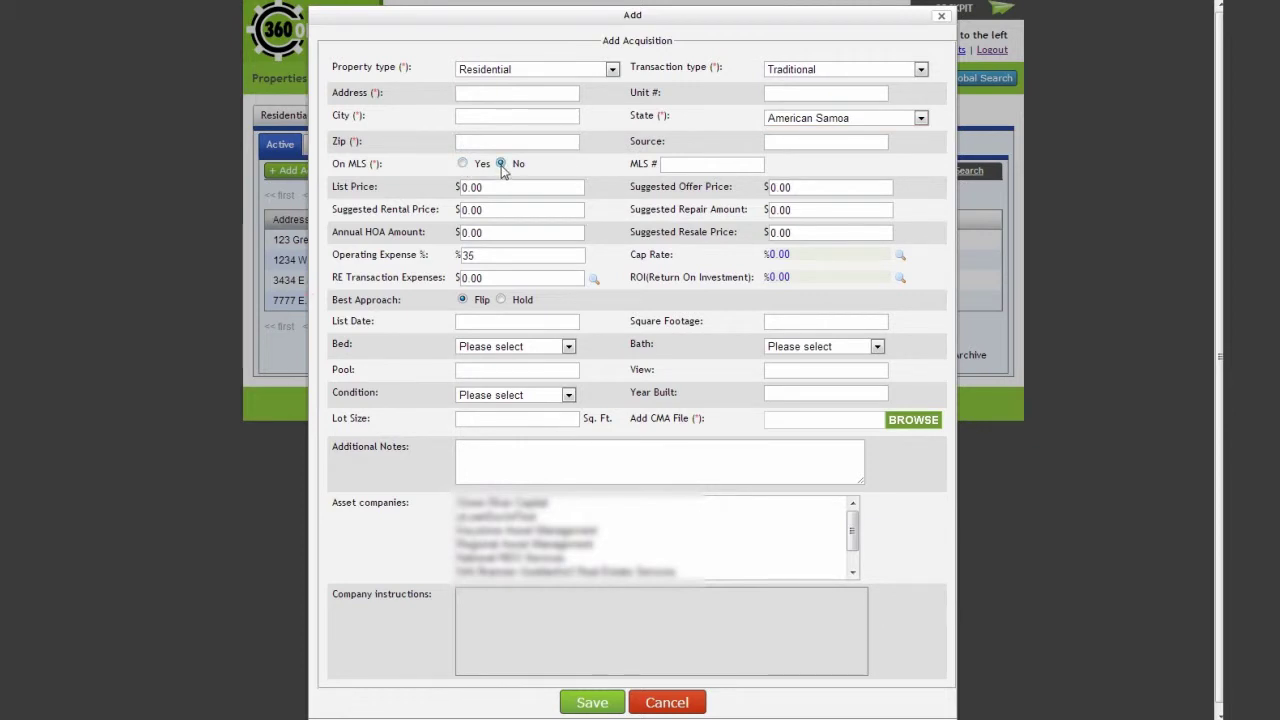
left_click(668, 163)
left_click(513, 188)
left_click(486, 186)
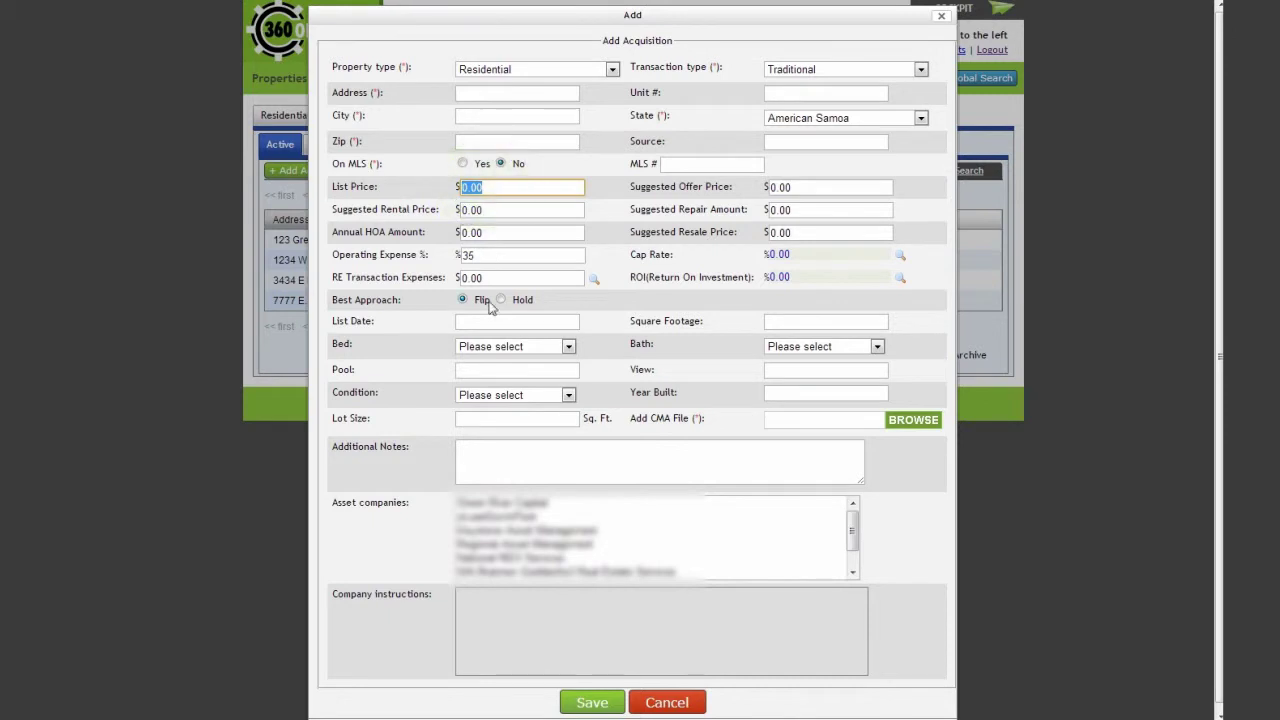
left_click(494, 347)
left_click(490, 361)
left_click(491, 368)
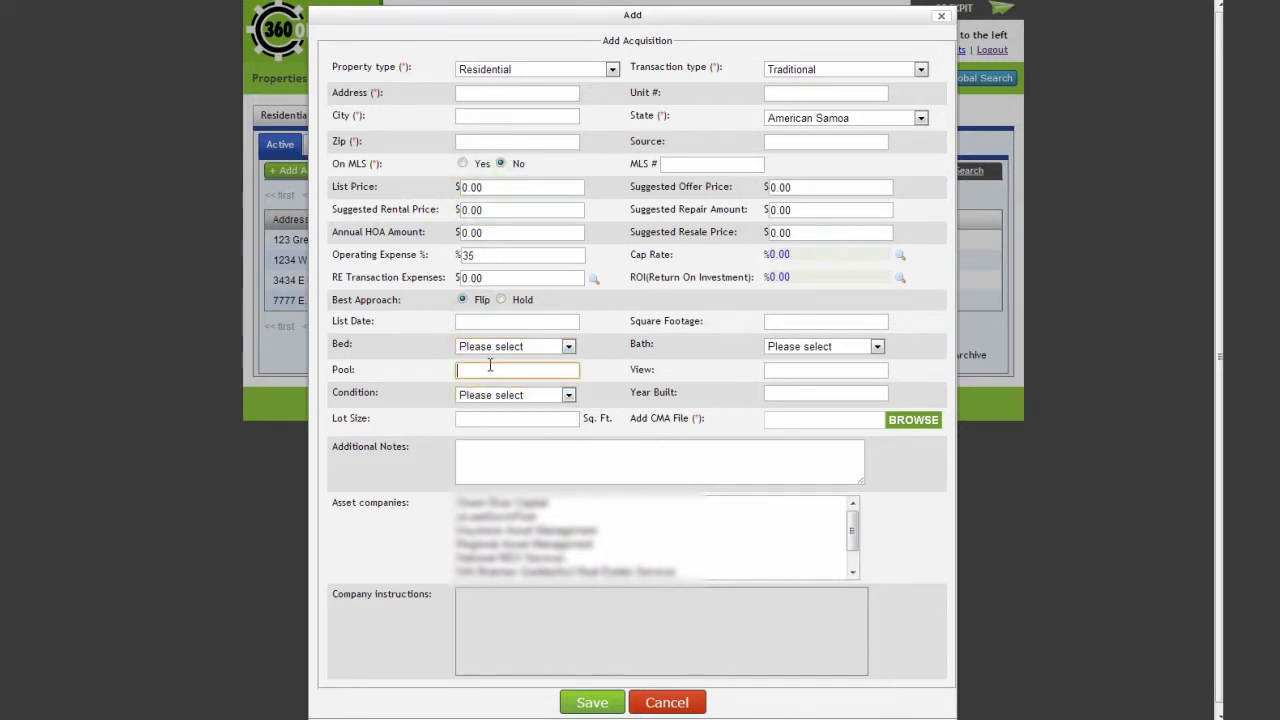
left_click(486, 465)
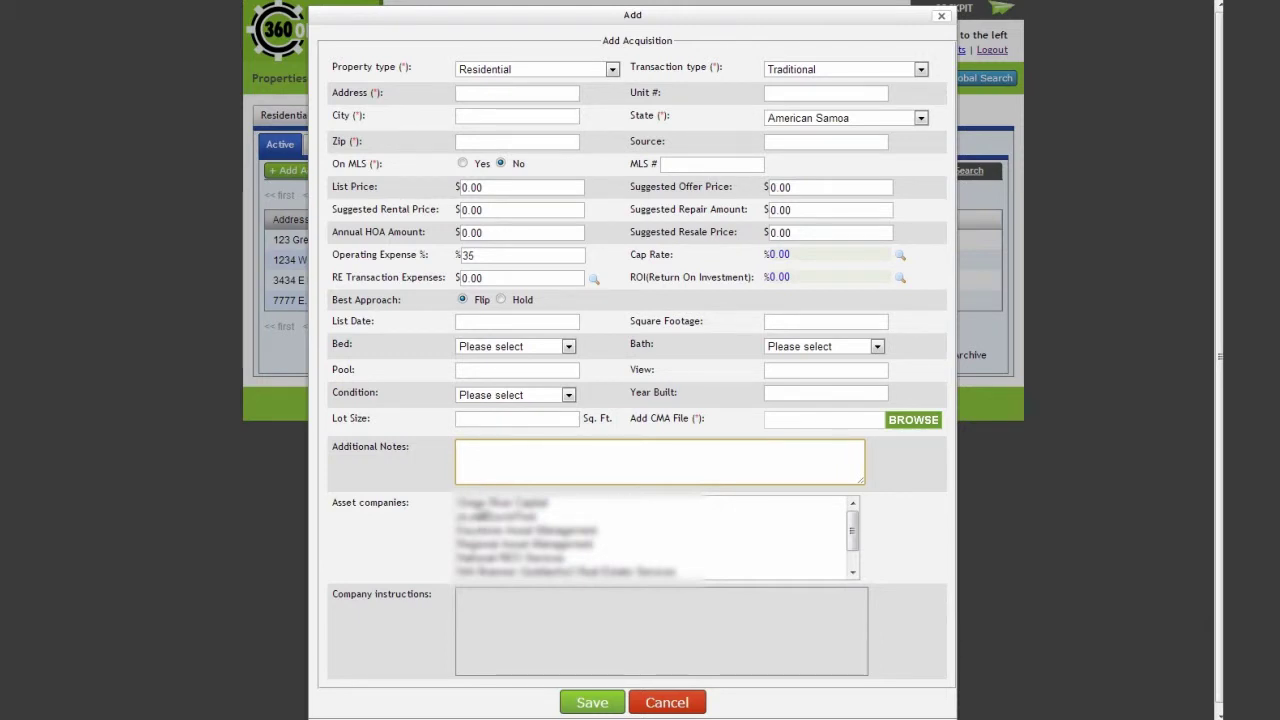
- Select the first five asset companies together for the new acquisition
left_click(482, 503)
left_click(481, 518)
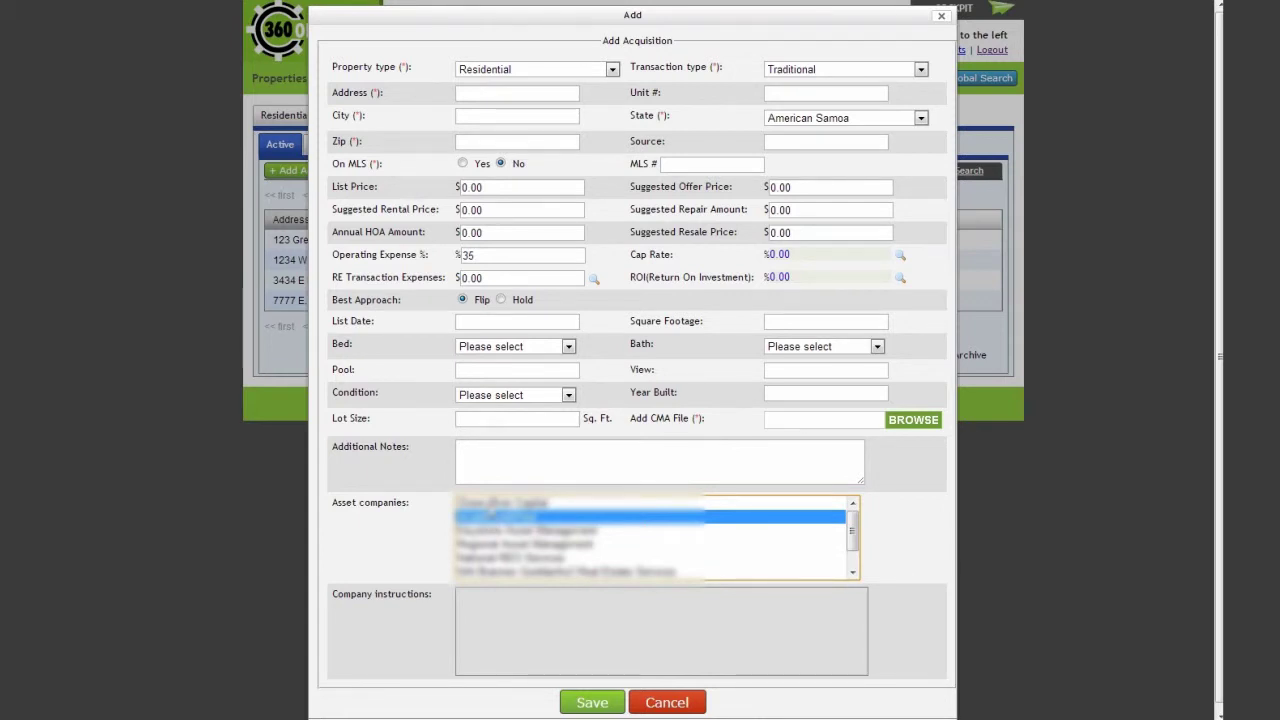
left_click(490, 506, "ctrl")
left_click(490, 535, "ctrl")
left_click(490, 546, "ctrl")
left_click(492, 559, "ctrl")
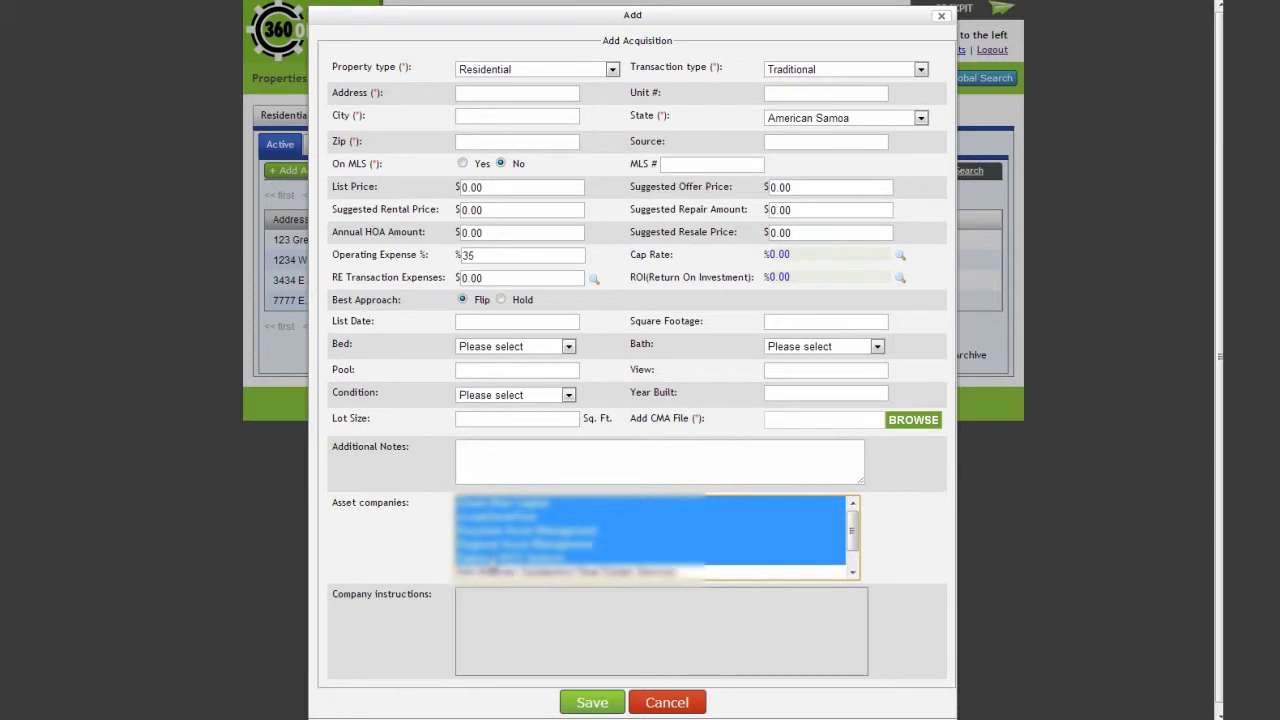
- Make zLoanDuck4Test the only selected asset company, check its company instructions and save the acquisition
left_click(491, 517)
left_click_drag(484, 595, 659, 631)
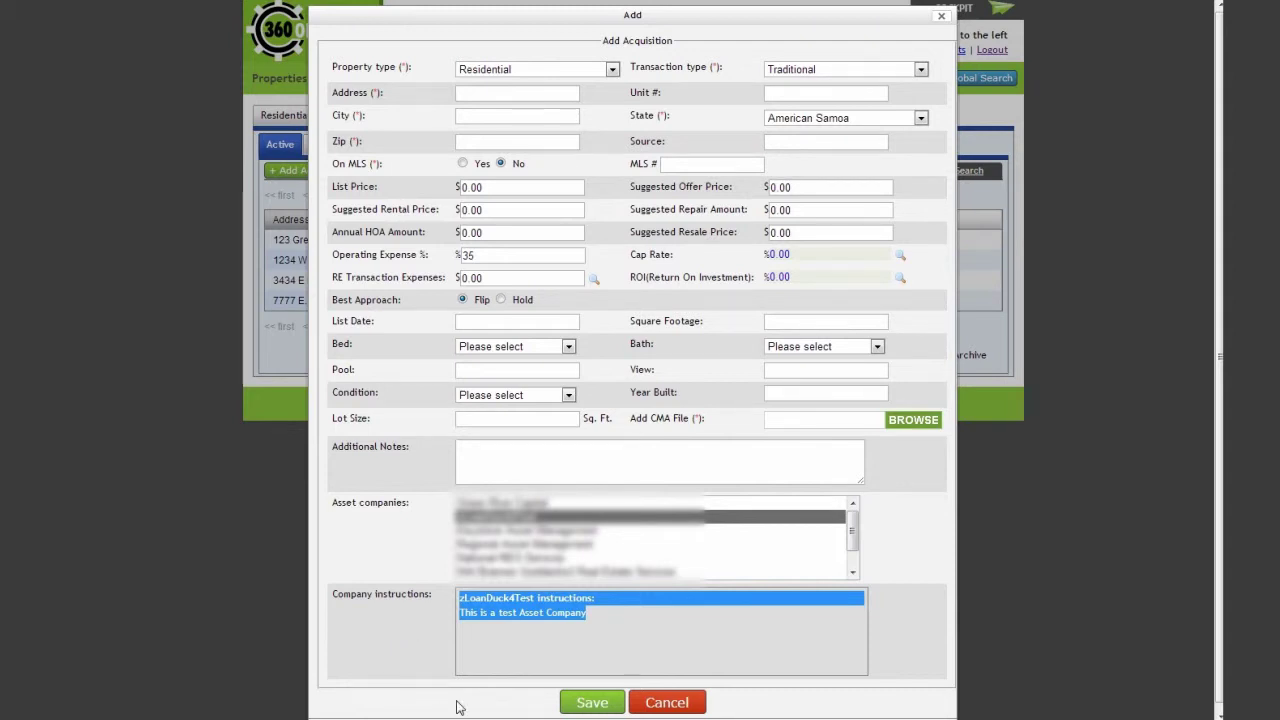
left_click(602, 704)
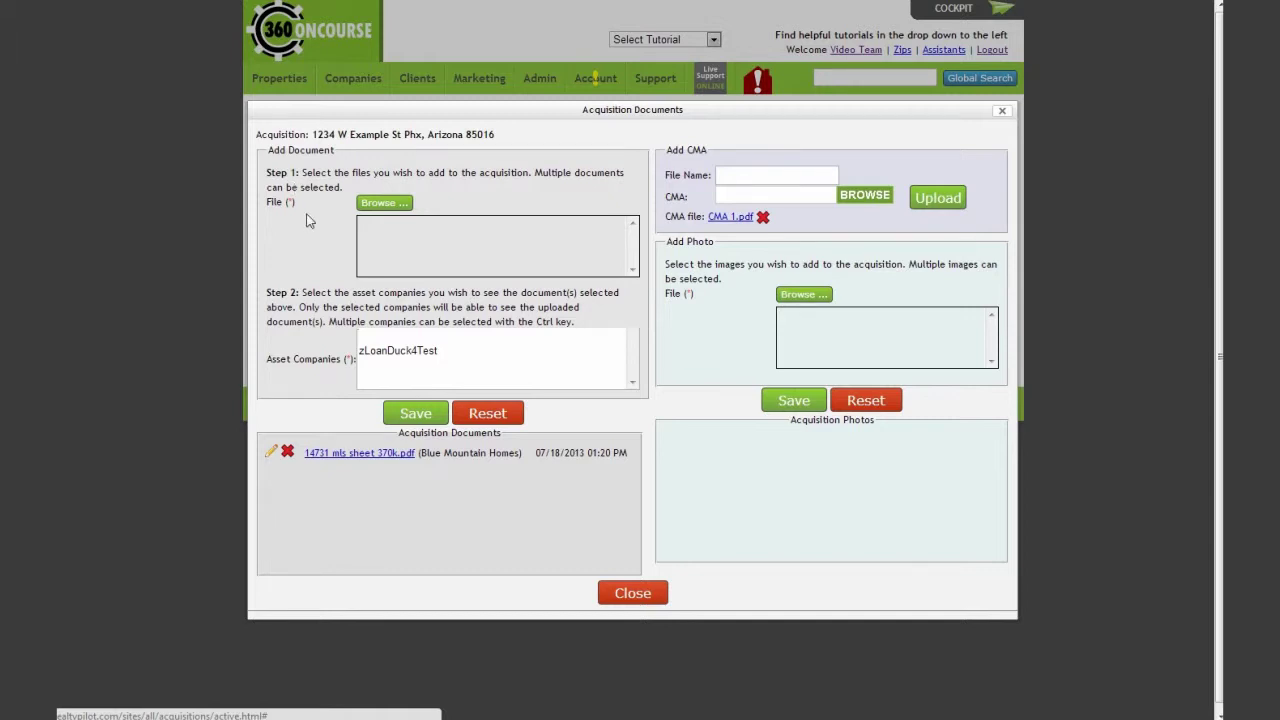
- Try to add a document to the open acquisition and share it with the asset company zLoanDuck4Test
left_click(382, 204)
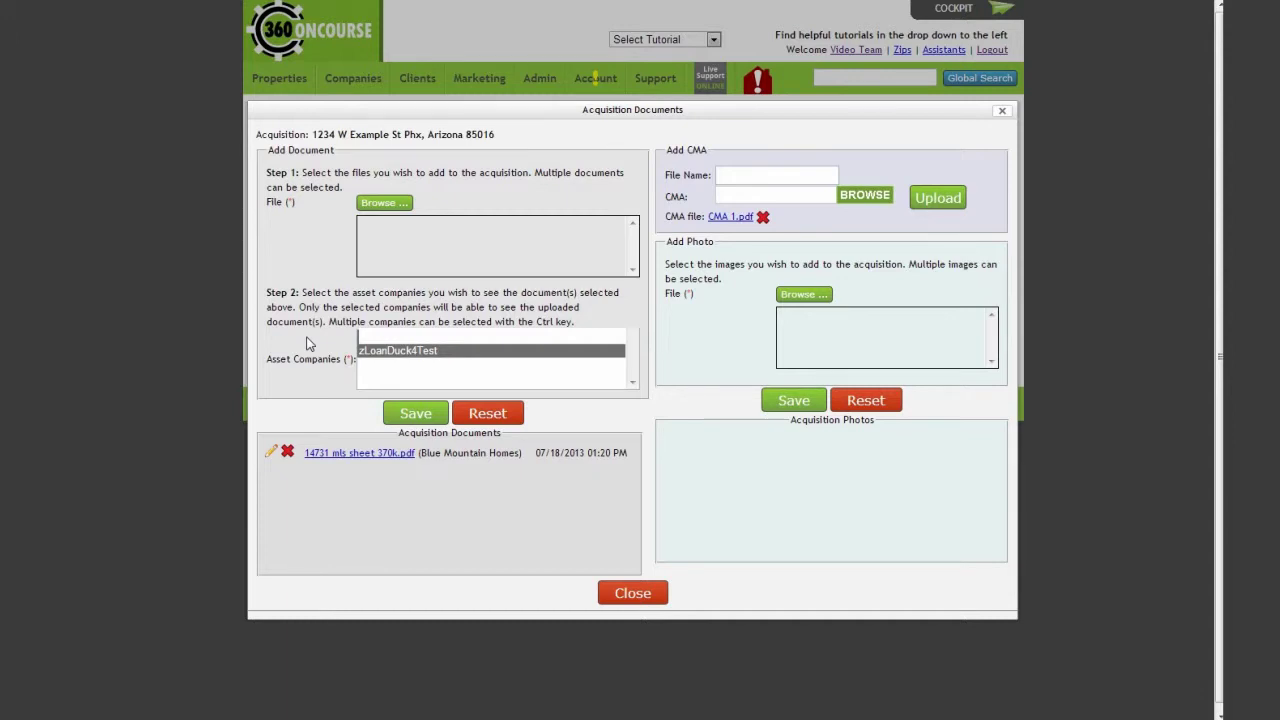
left_click(398, 352)
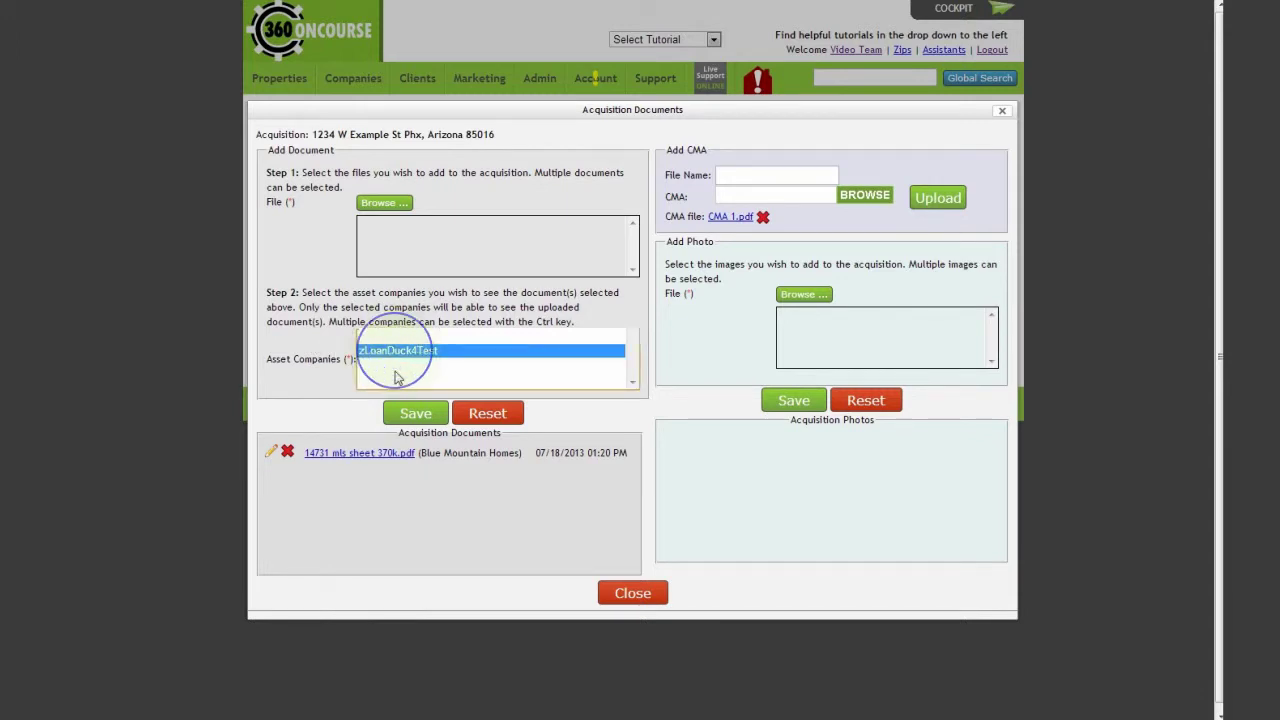
left_click(415, 413)
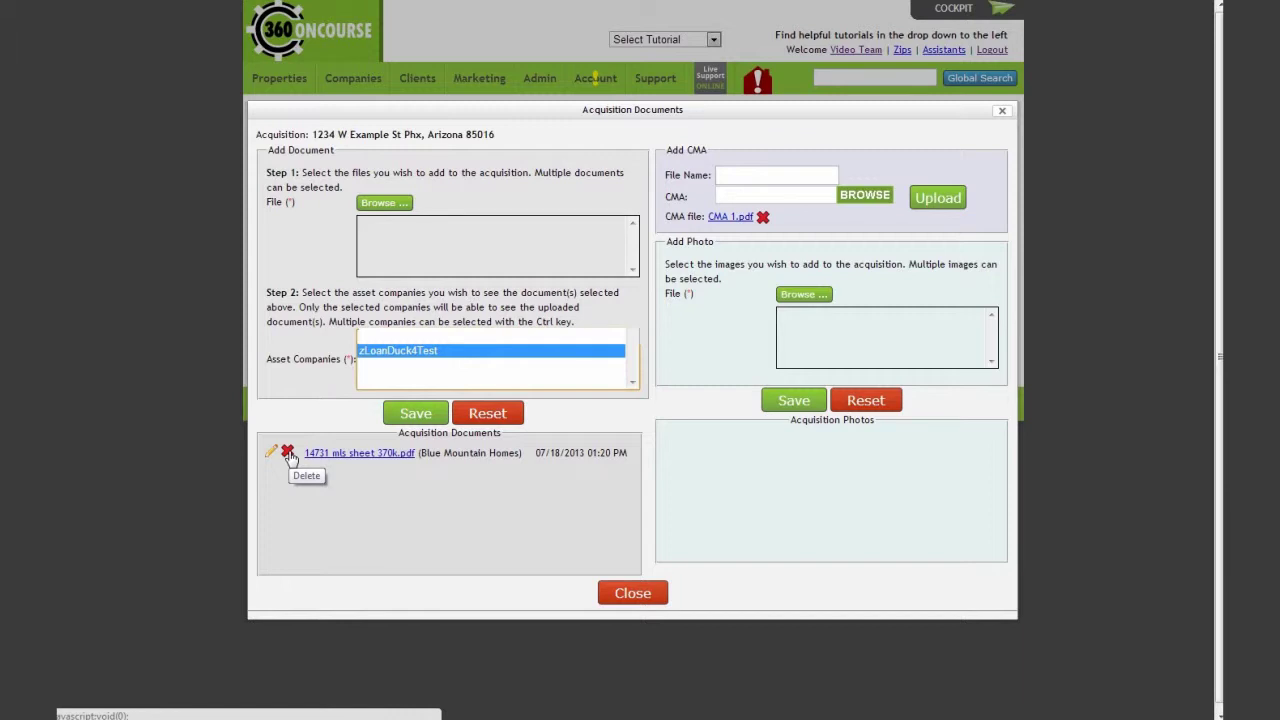
- Enter "test" as the CMA file name and try to upload a CMA file to the acquisition
left_click(738, 176)
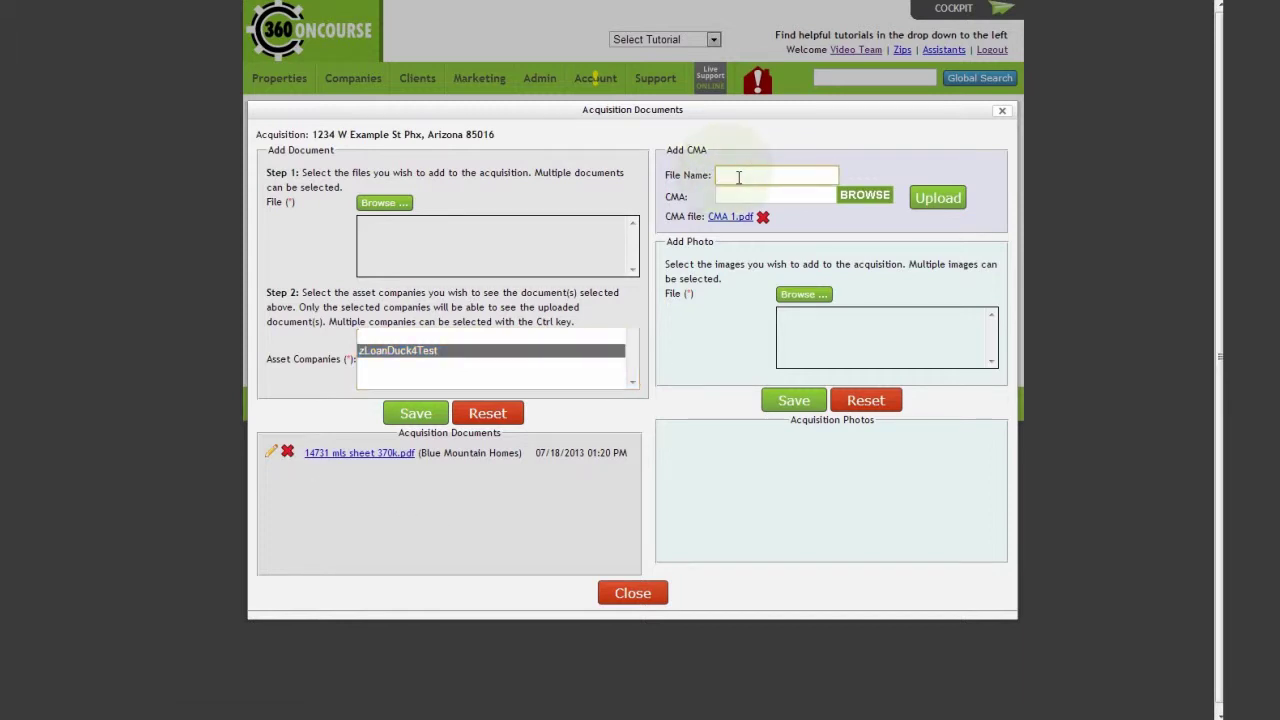
type("test")
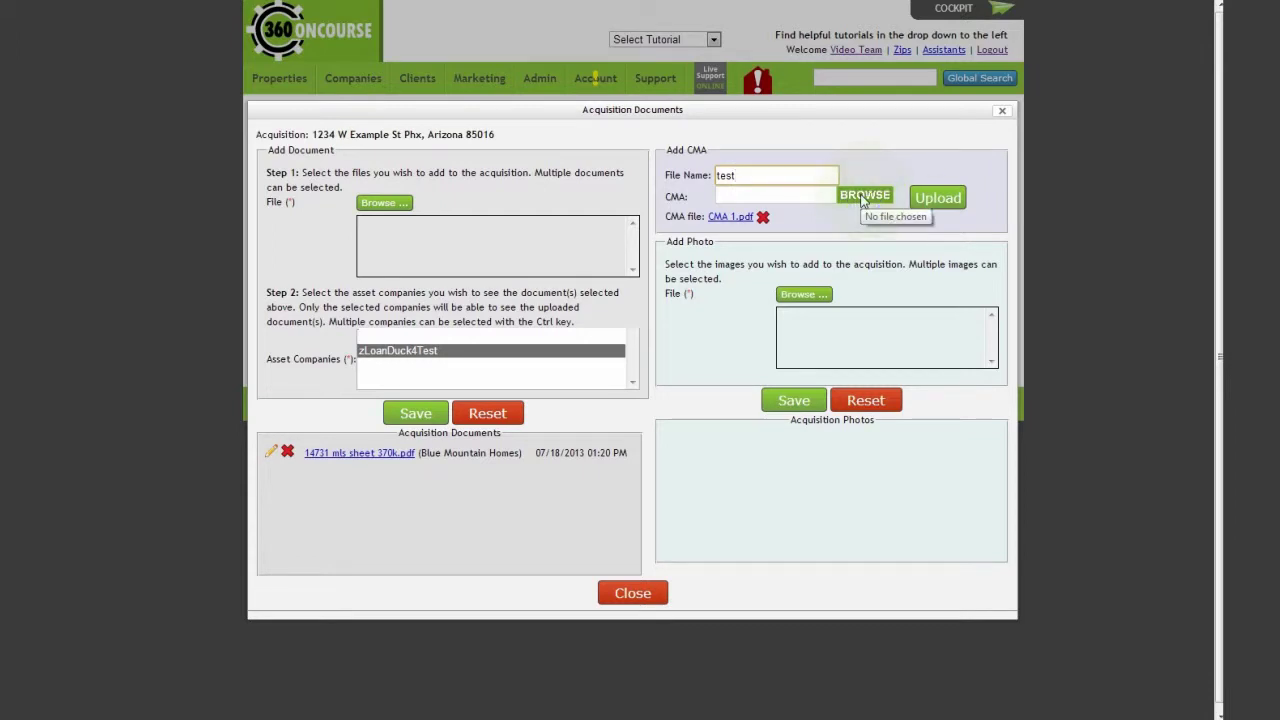
left_click(842, 214)
left_click(943, 198)
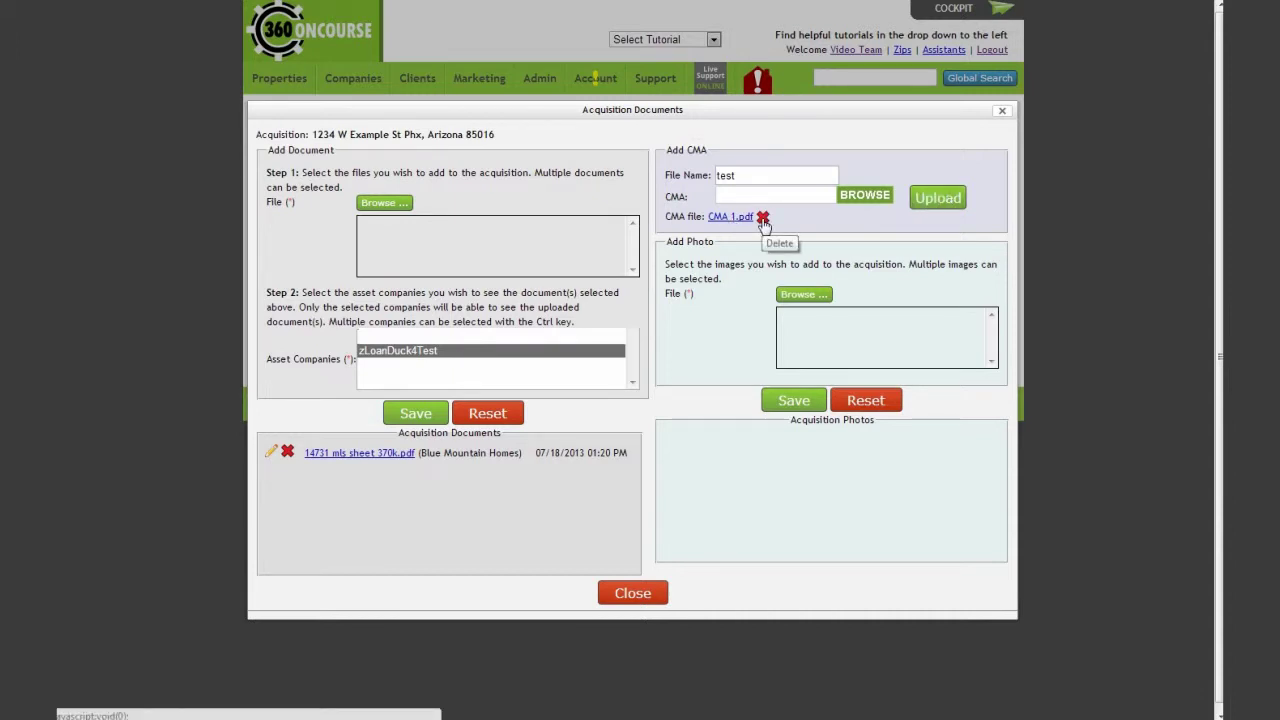
- Try to add and save a photo for the acquisition, and close its documents dialog
left_click(815, 295)
left_click(788, 402)
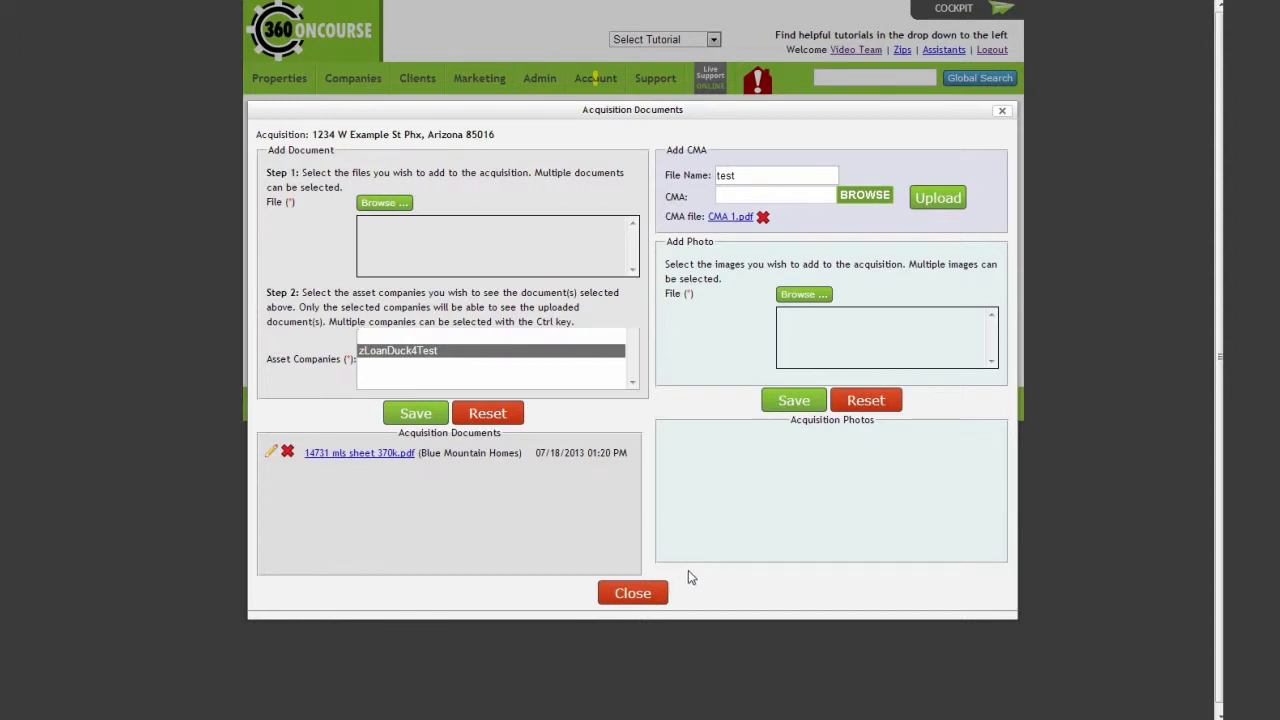
left_click(640, 594)
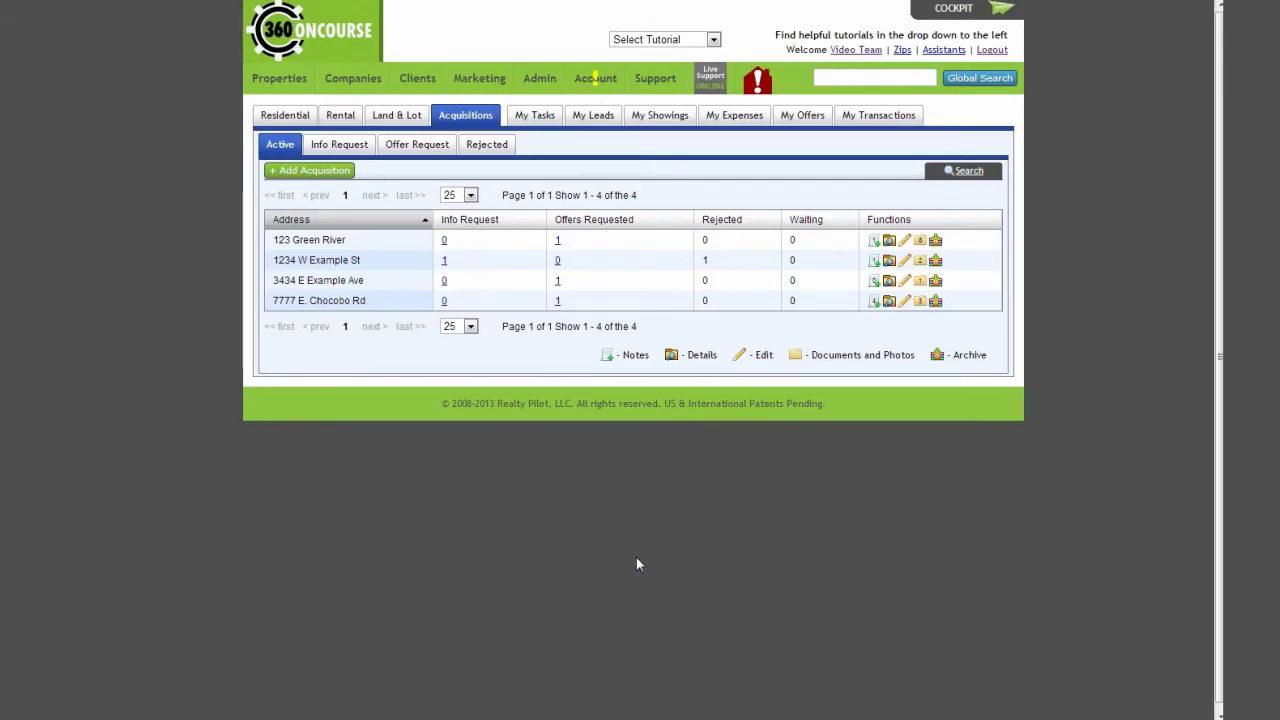
- Review the notes of the last acquisition in the active list, try the private note option and close the notes
left_click(874, 301)
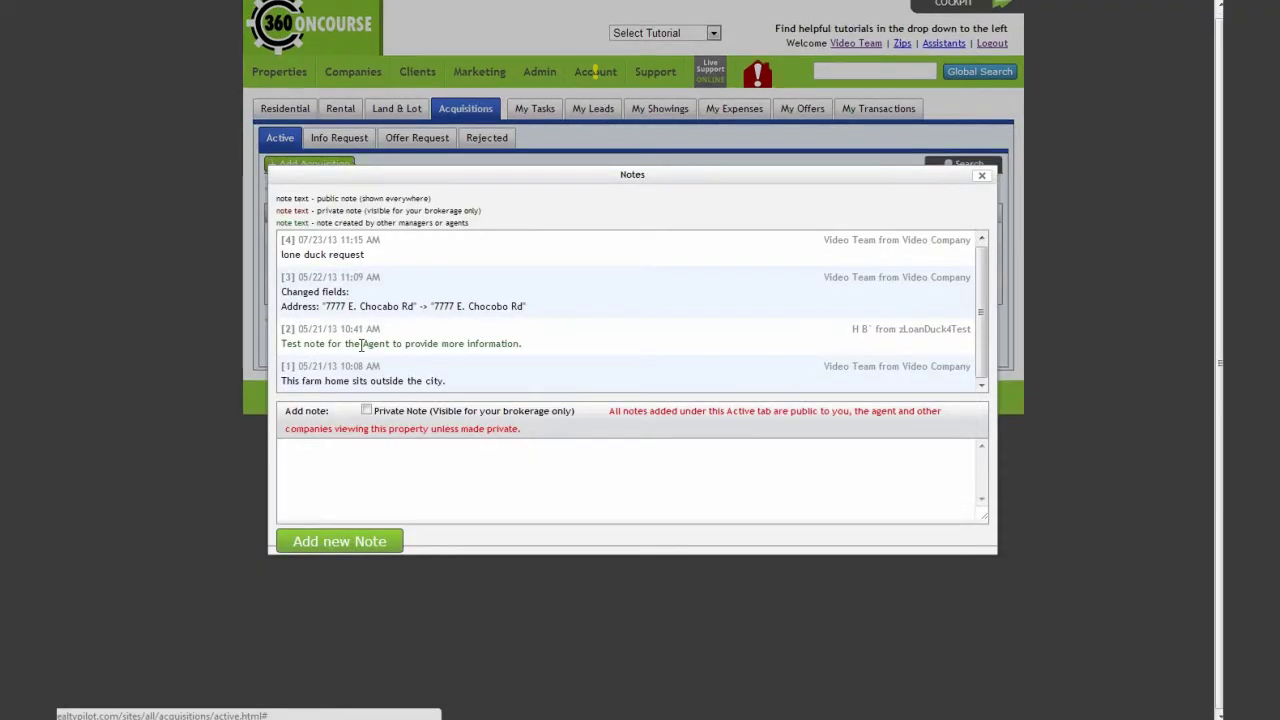
left_click(367, 410)
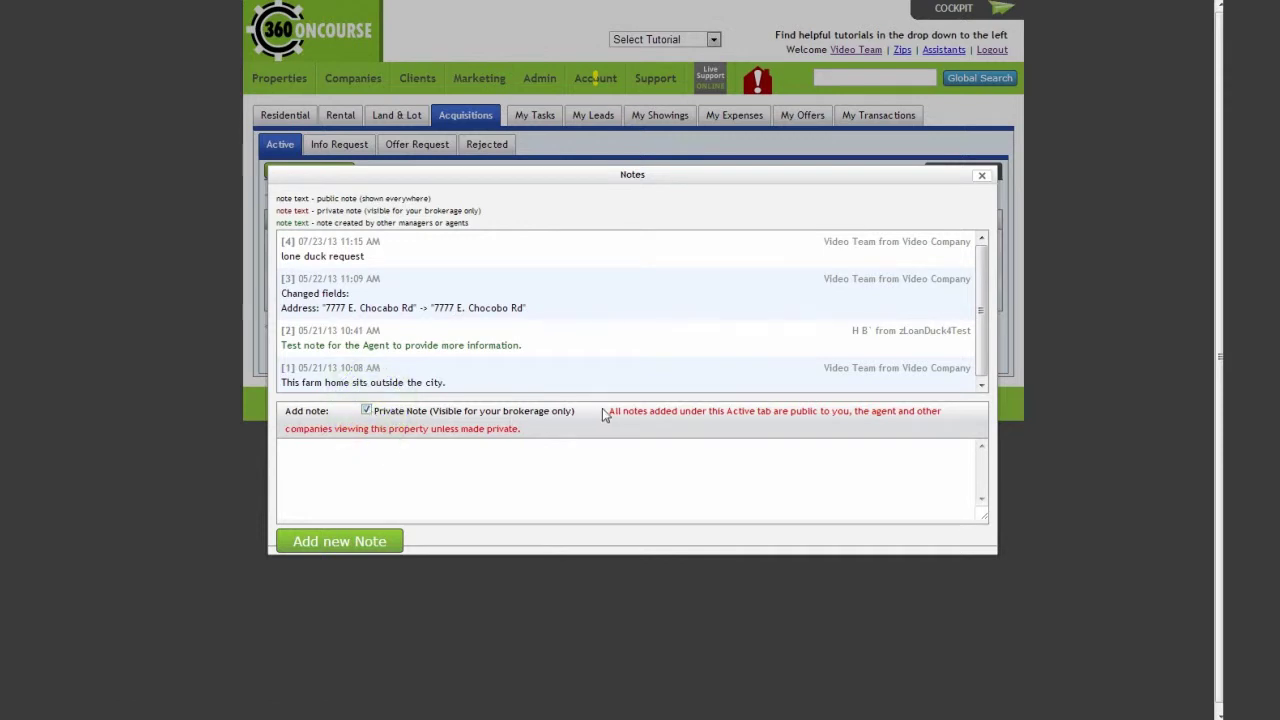
left_click(320, 453)
left_click(322, 542)
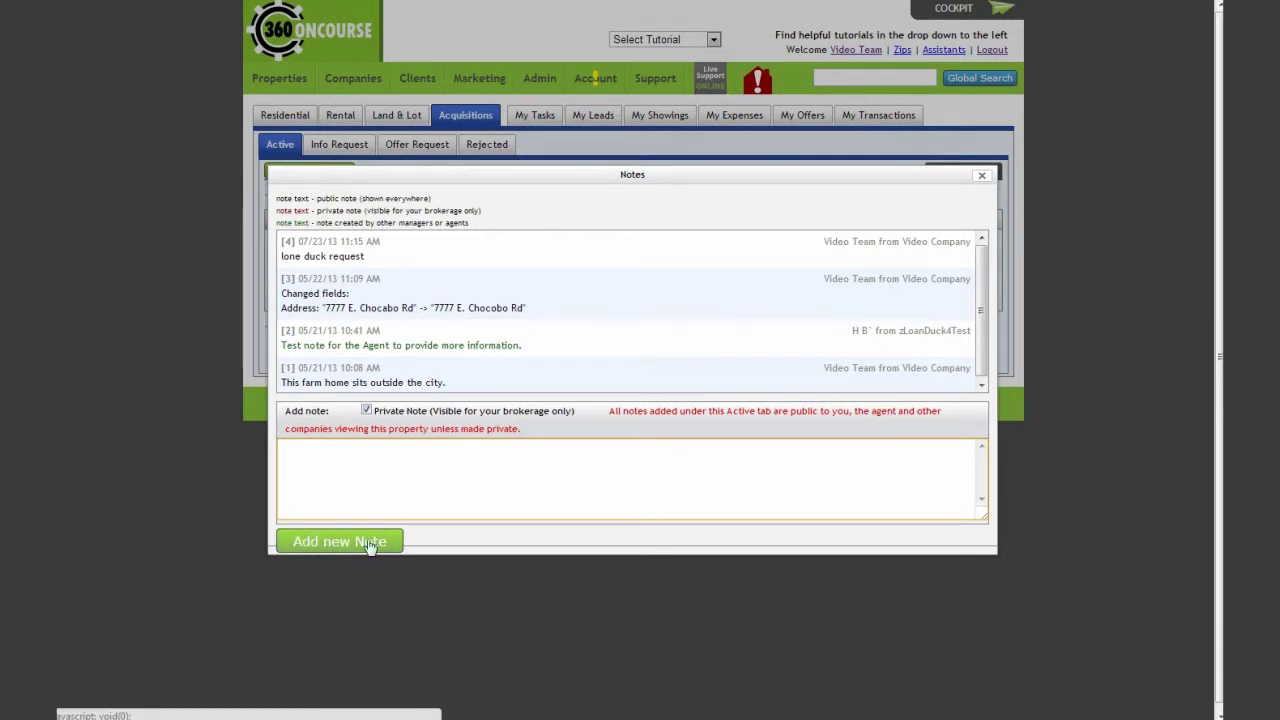
left_click(982, 178)
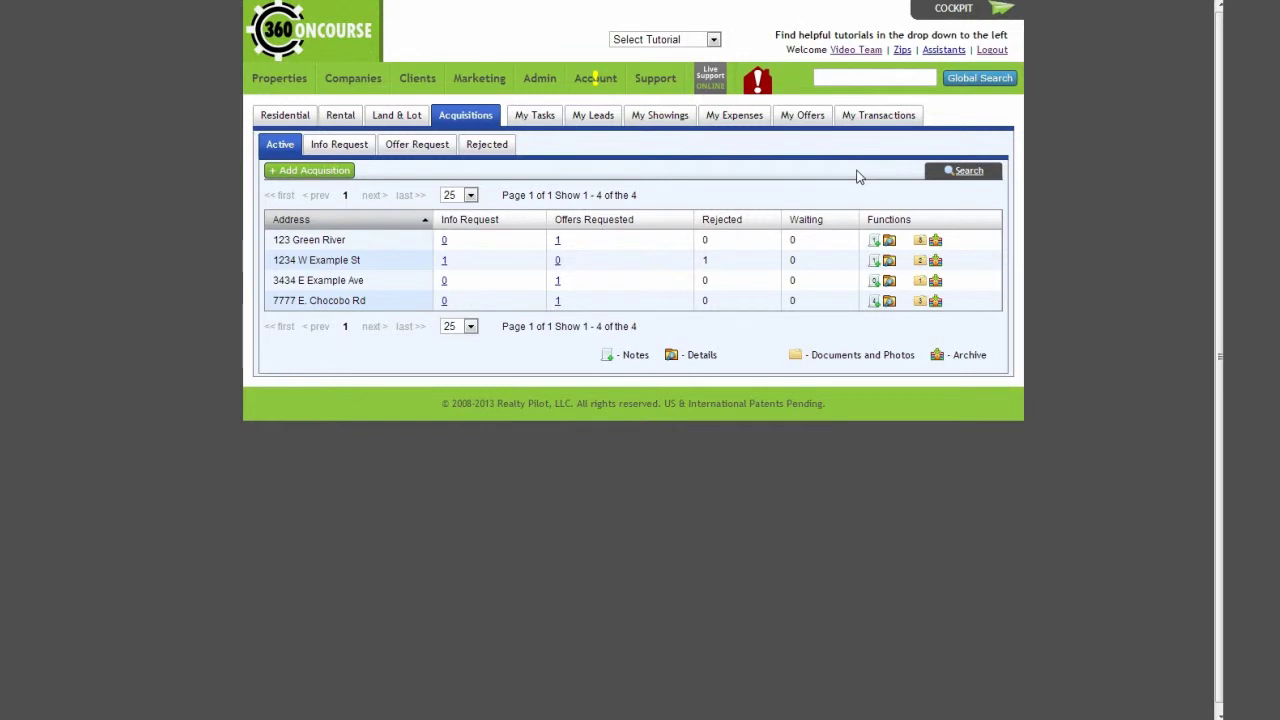
- Review the last active acquisition's details and photos, and look at its edit form without saving
left_click(888, 301)
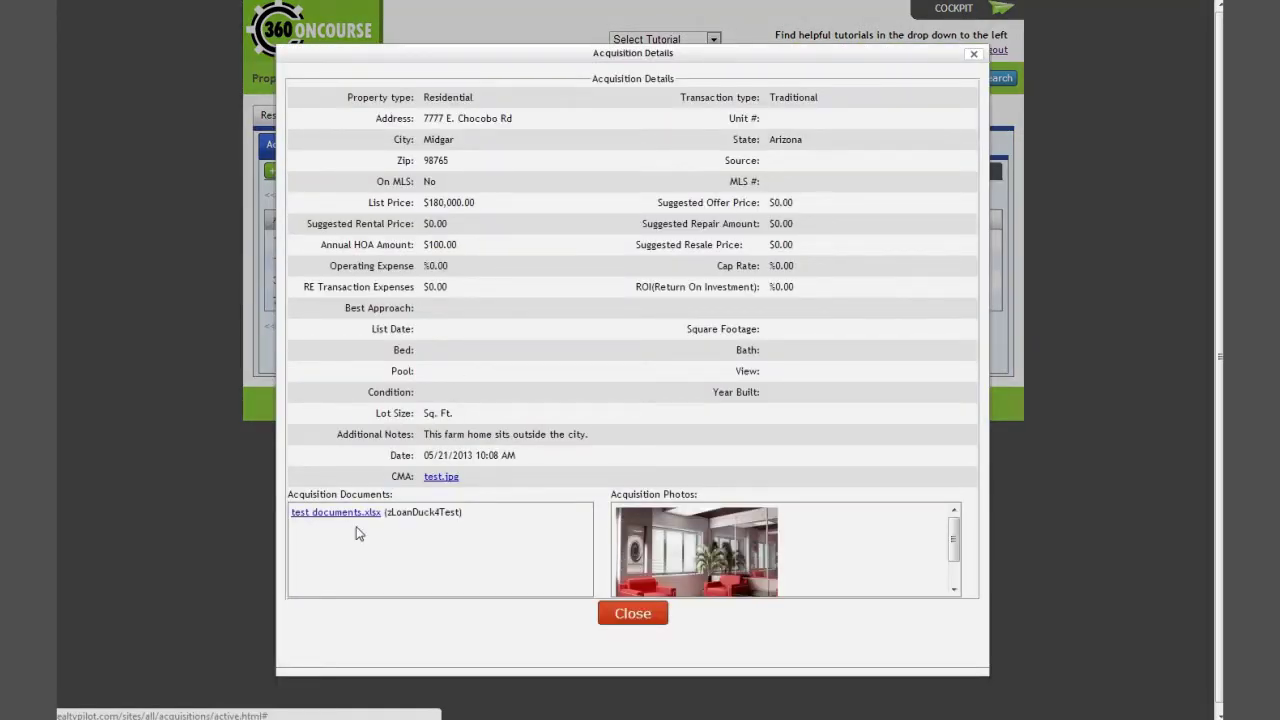
scroll(707, 568, "down", 1)
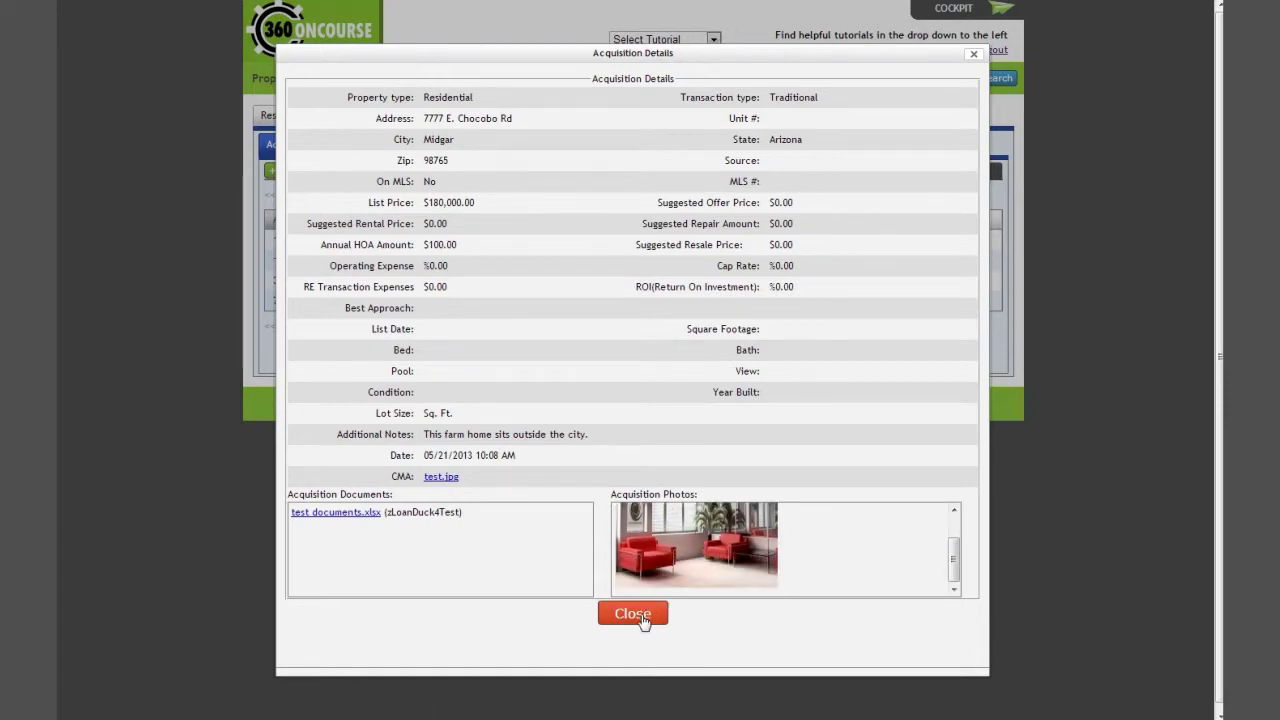
left_click(648, 613)
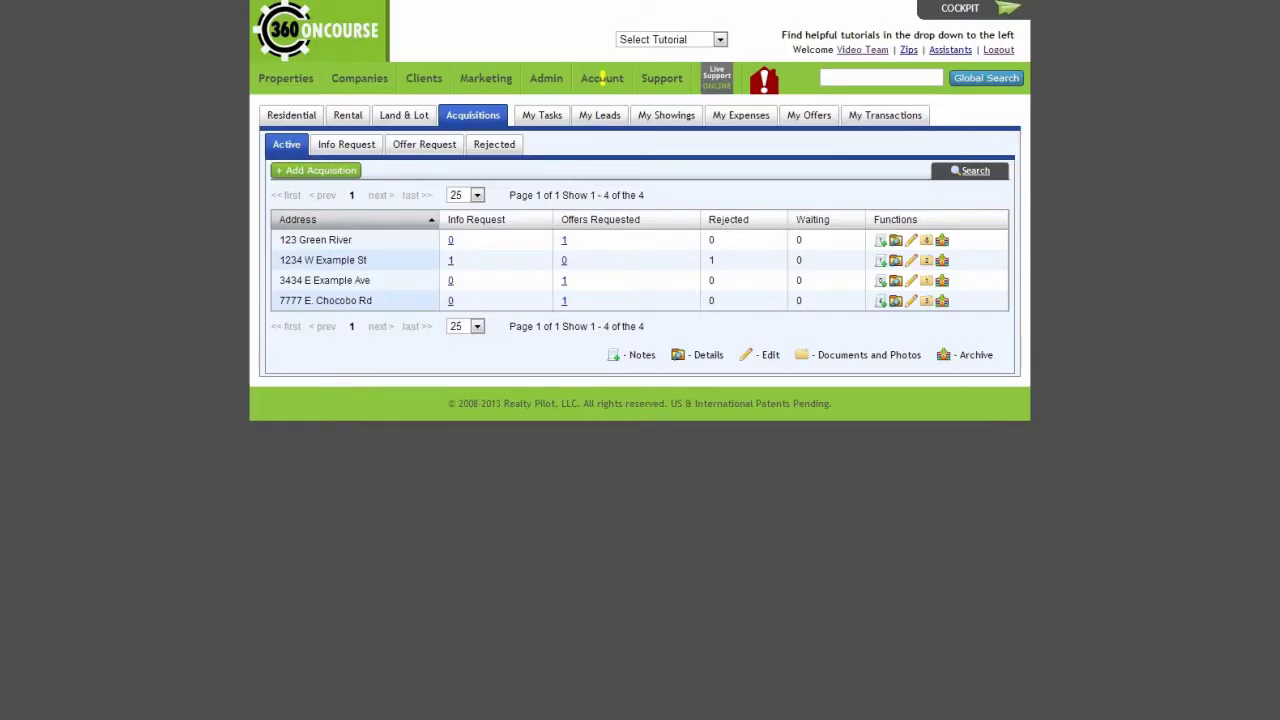
left_click(910, 300)
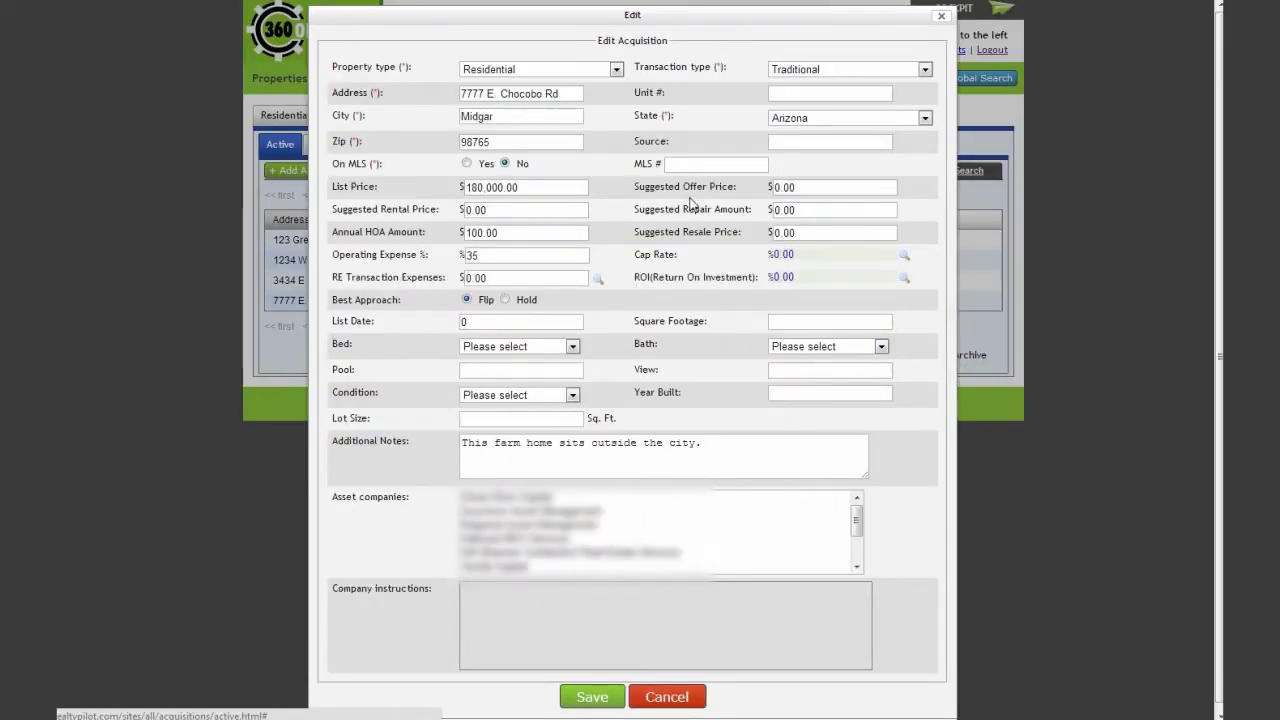
left_click(687, 700)
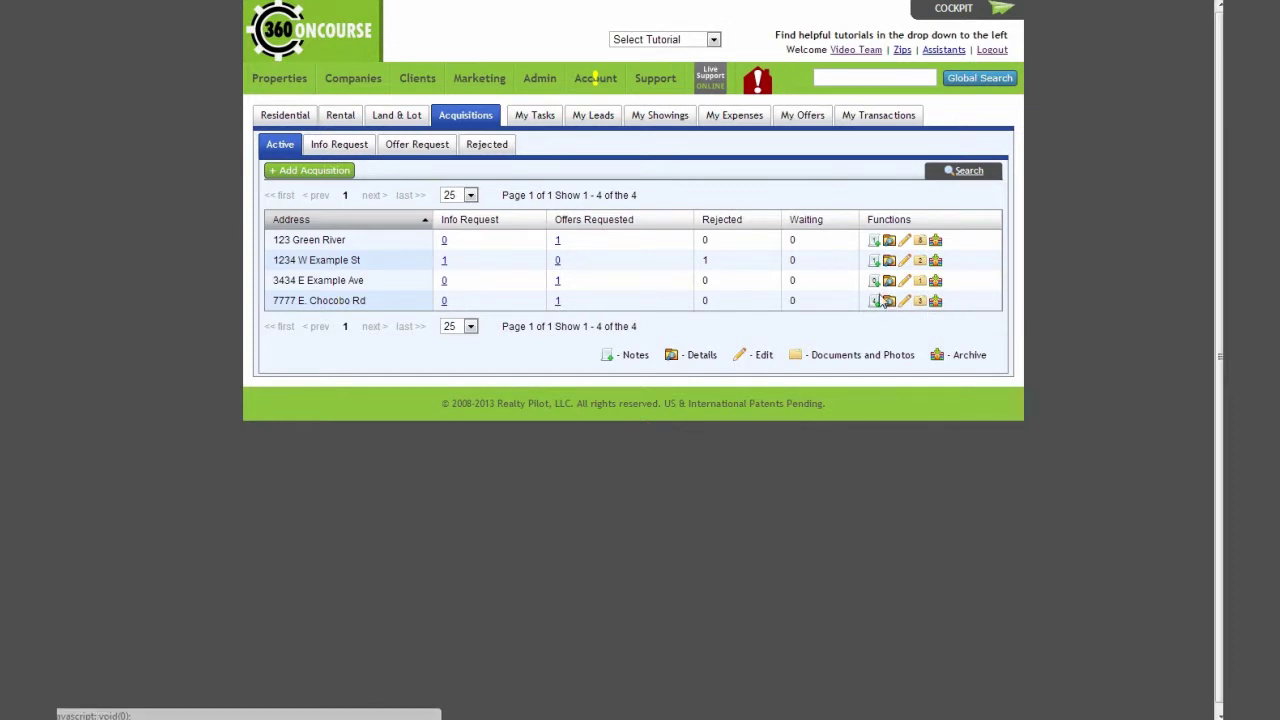
- Open the info requests and examine the progress, notes, details, documents and corrections functions of the request with a new note
left_click(338, 144)
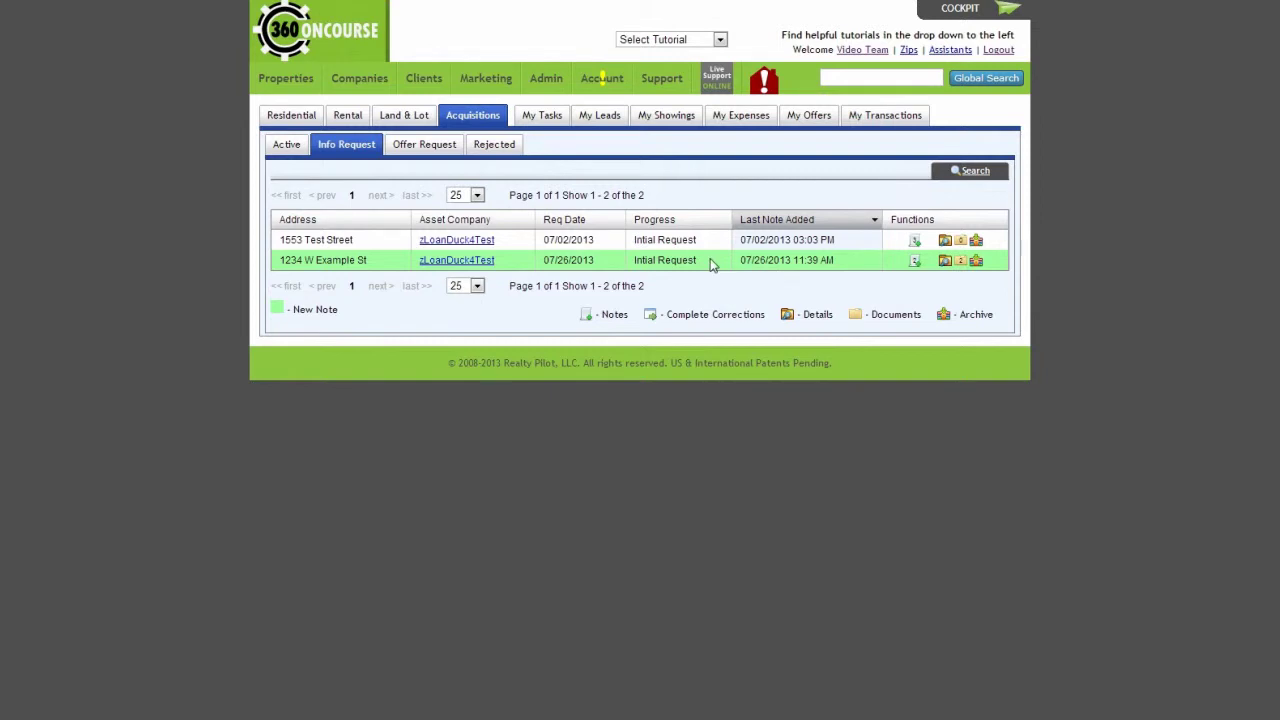
left_click_drag(634, 261, 697, 262)
left_click(740, 280)
left_click(915, 268)
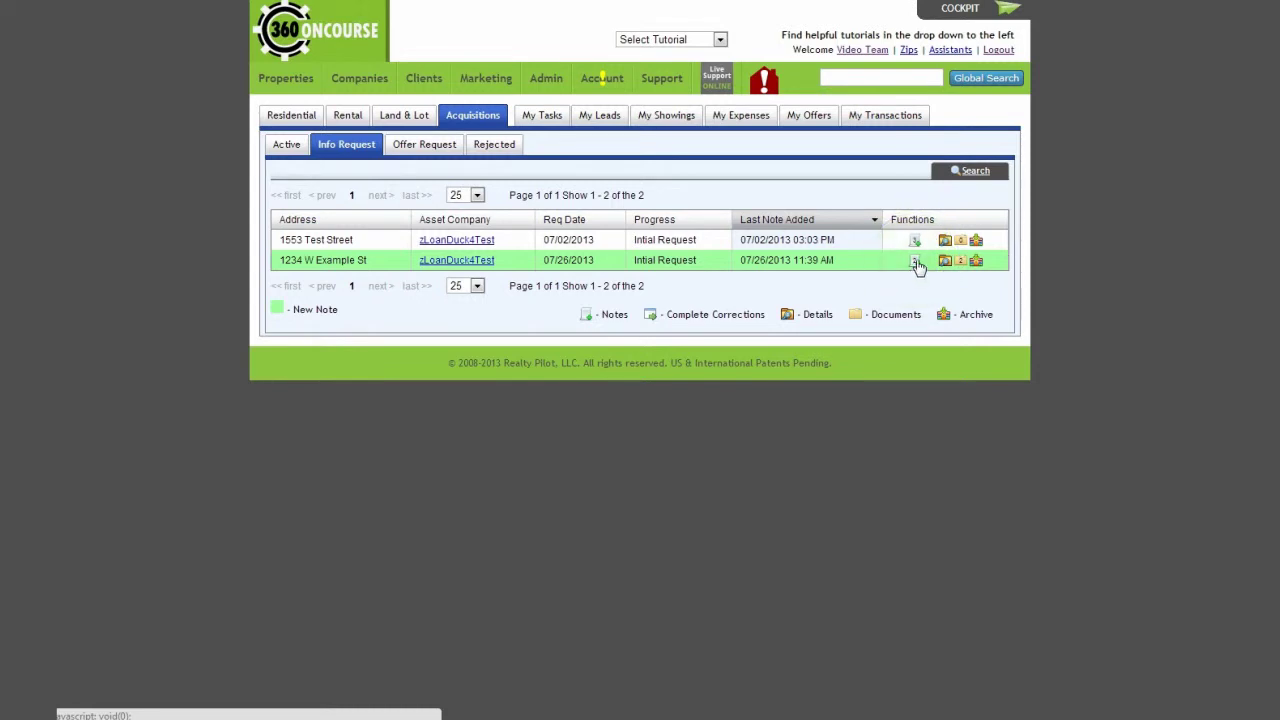
left_click(945, 262)
left_click(961, 263)
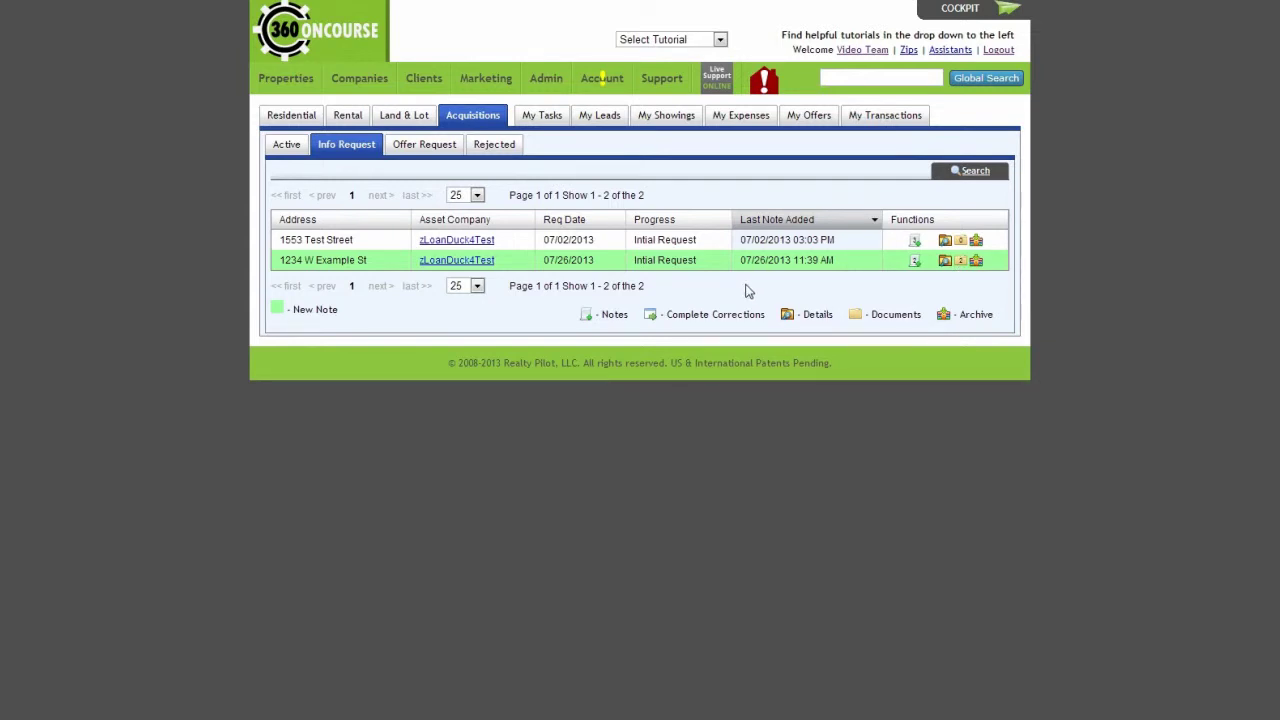
left_click(651, 313)
- Open the offer requests, try the DocuSign submission option for the request needing offer documents uploaded, and close its documents dialog
left_click(421, 147)
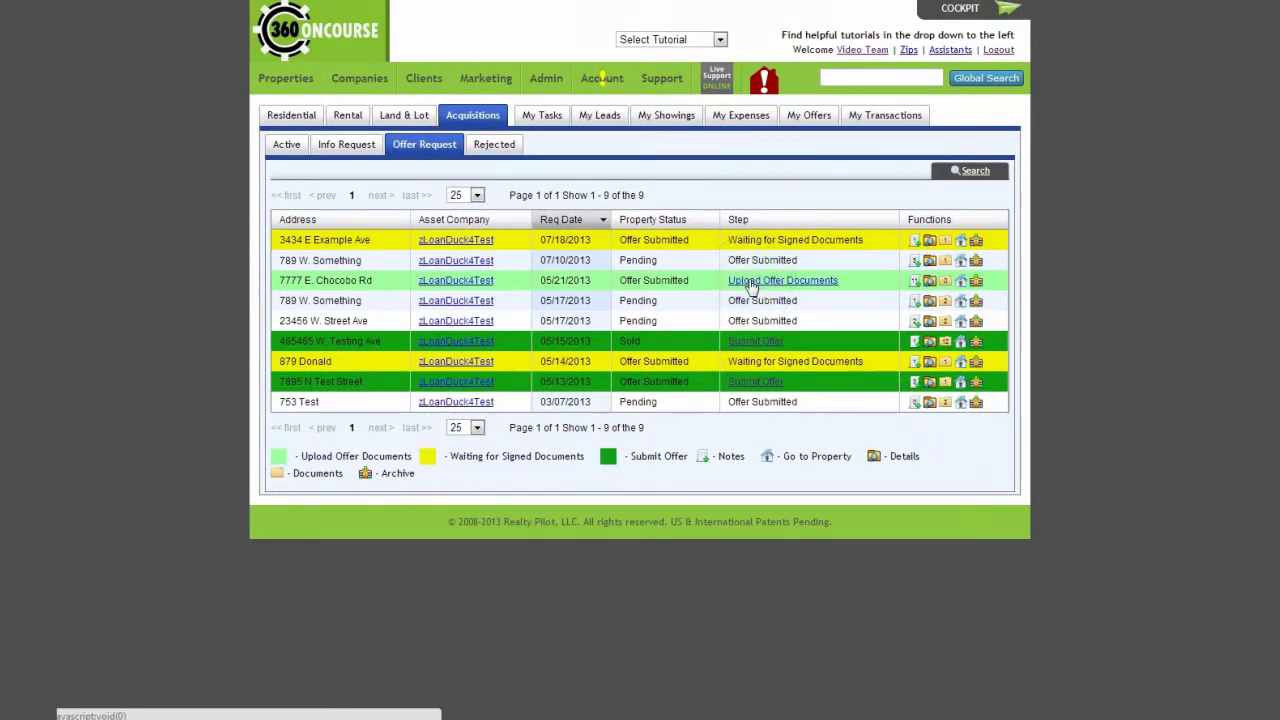
left_click(820, 286)
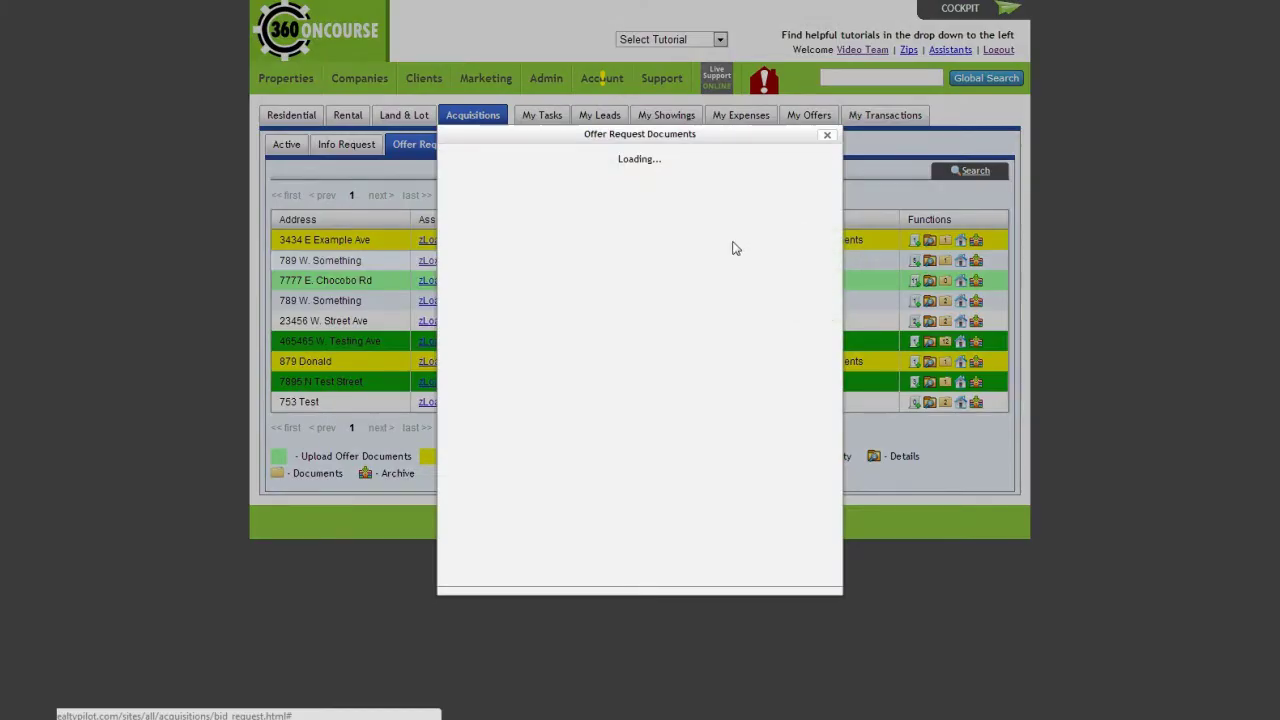
left_click(462, 212)
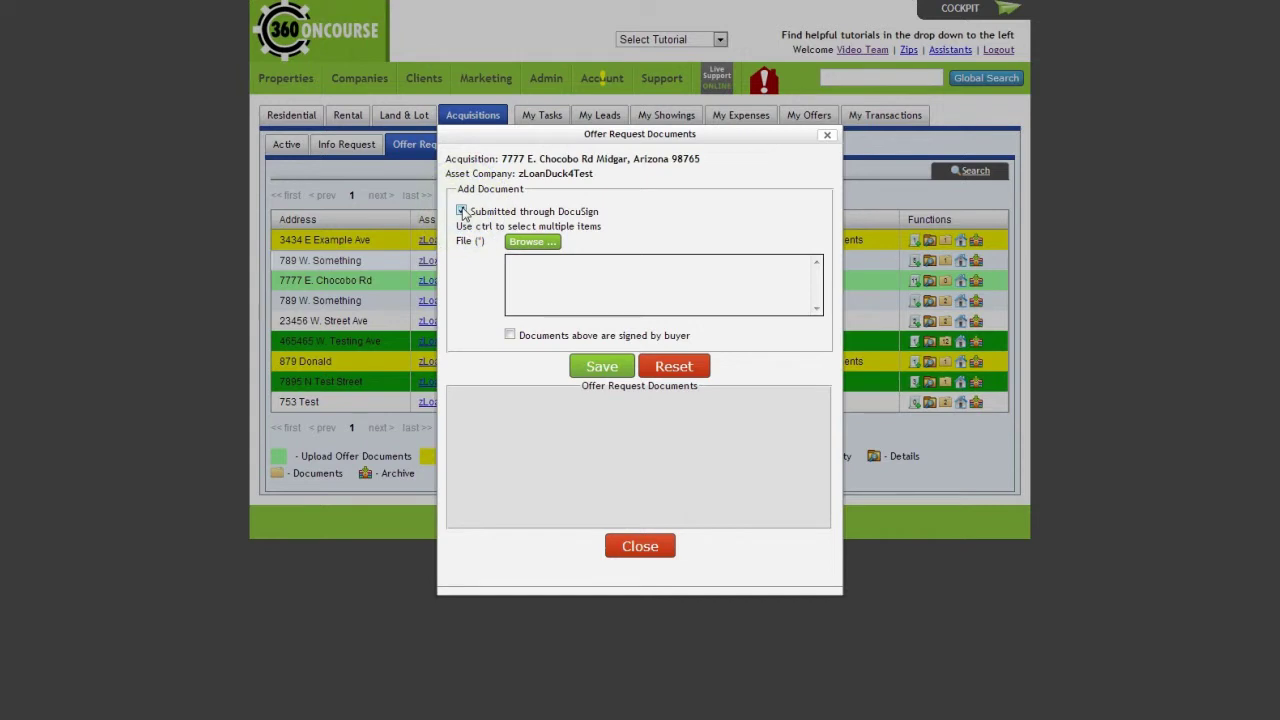
left_click(462, 212)
left_click(594, 369)
left_click(645, 549)
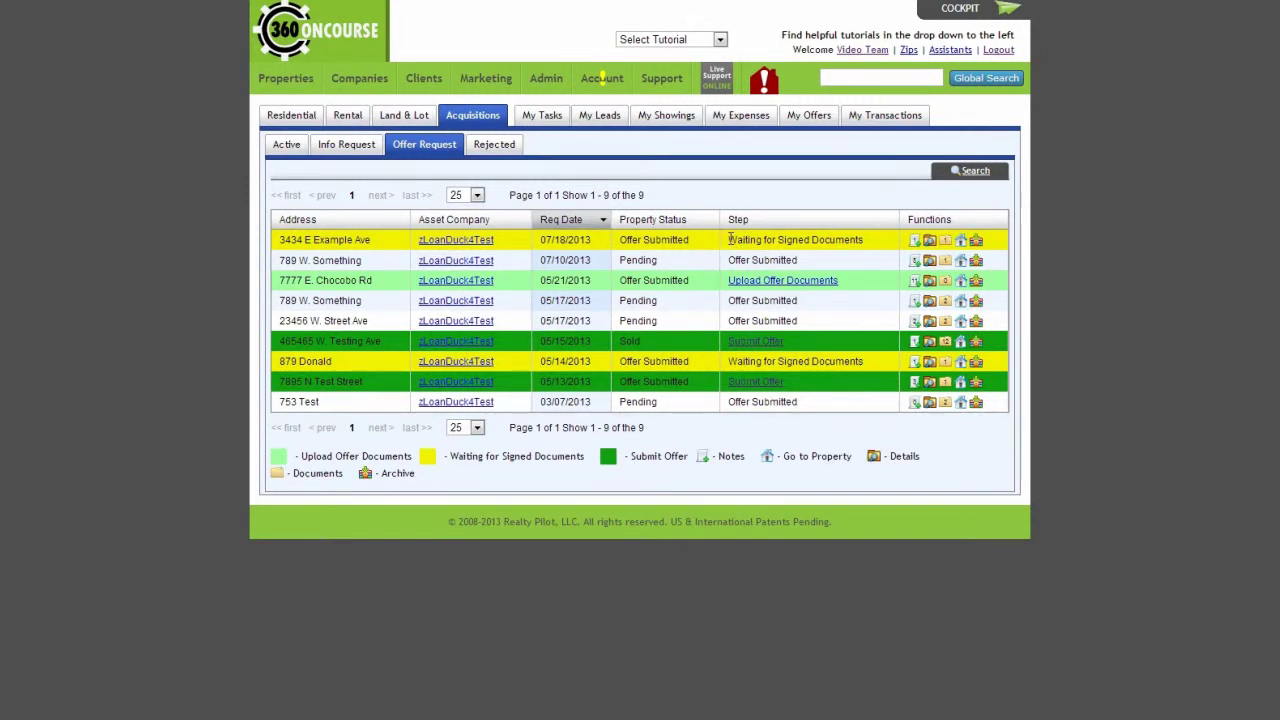
- Try to mark the documents of the first request waiting for signed documents as signed by buyer, and close the dialog
left_click_drag(729, 239, 893, 245)
left_click(898, 246)
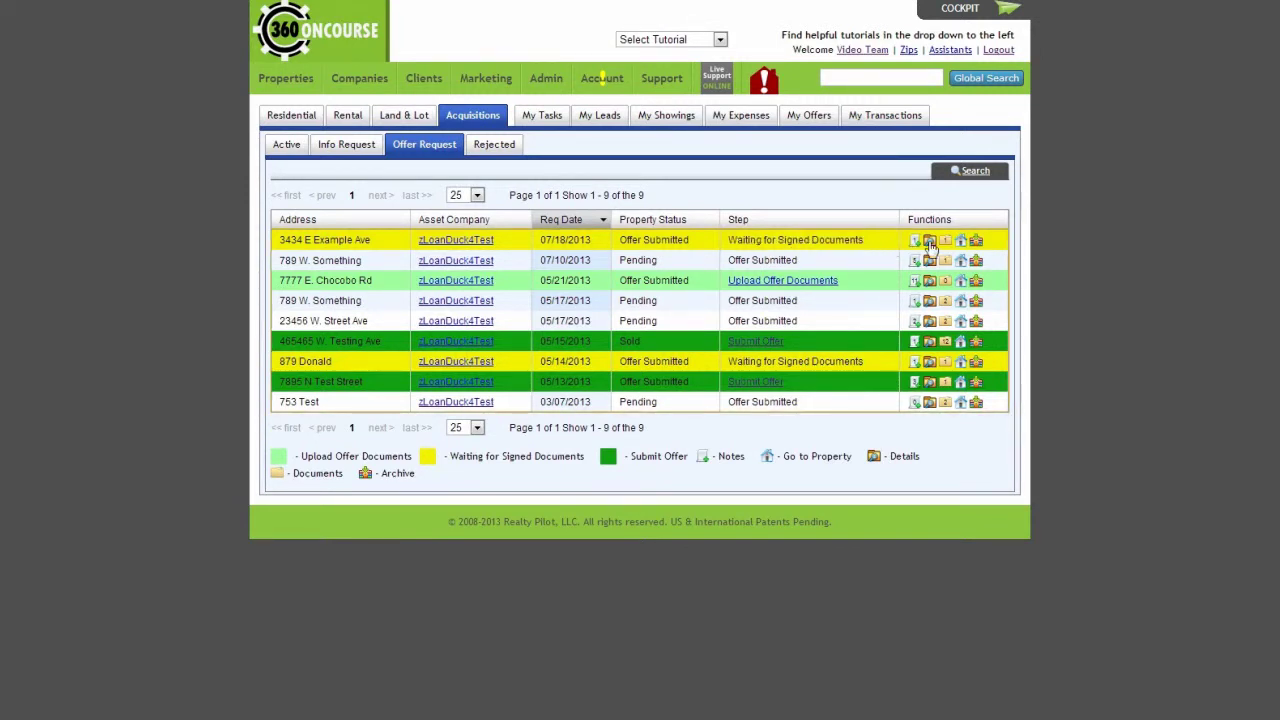
left_click(944, 243)
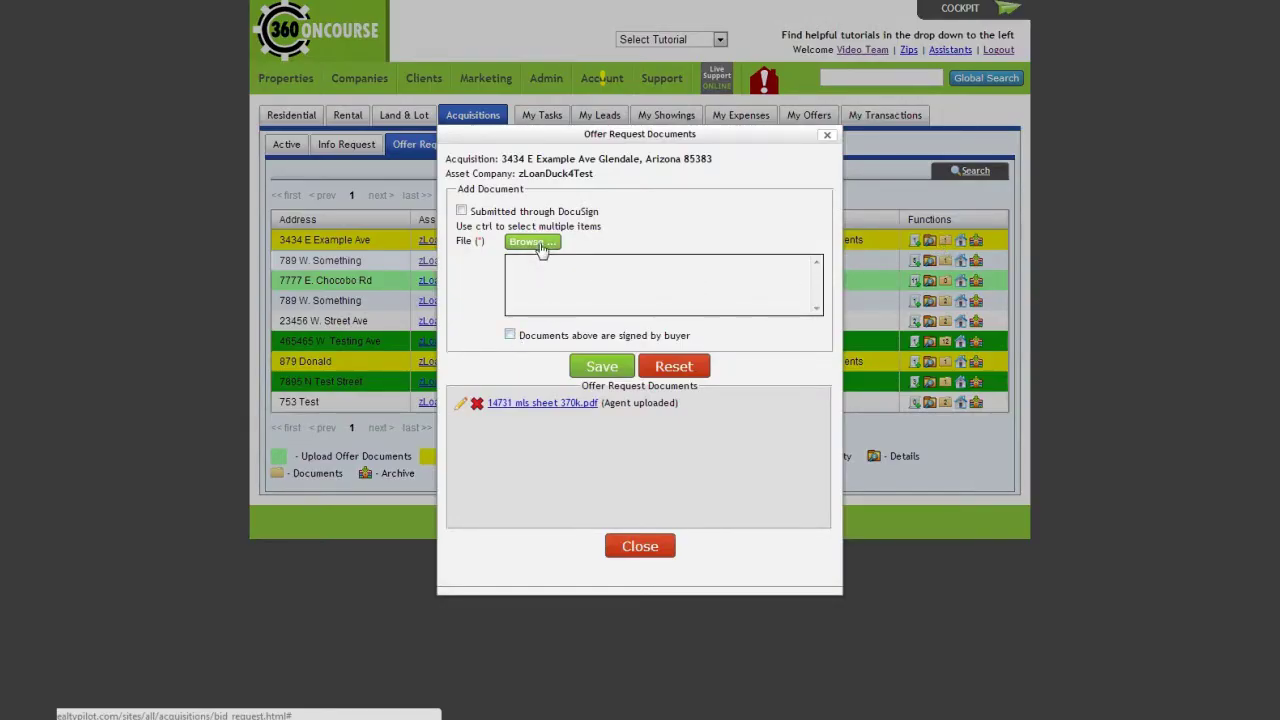
left_click(510, 335)
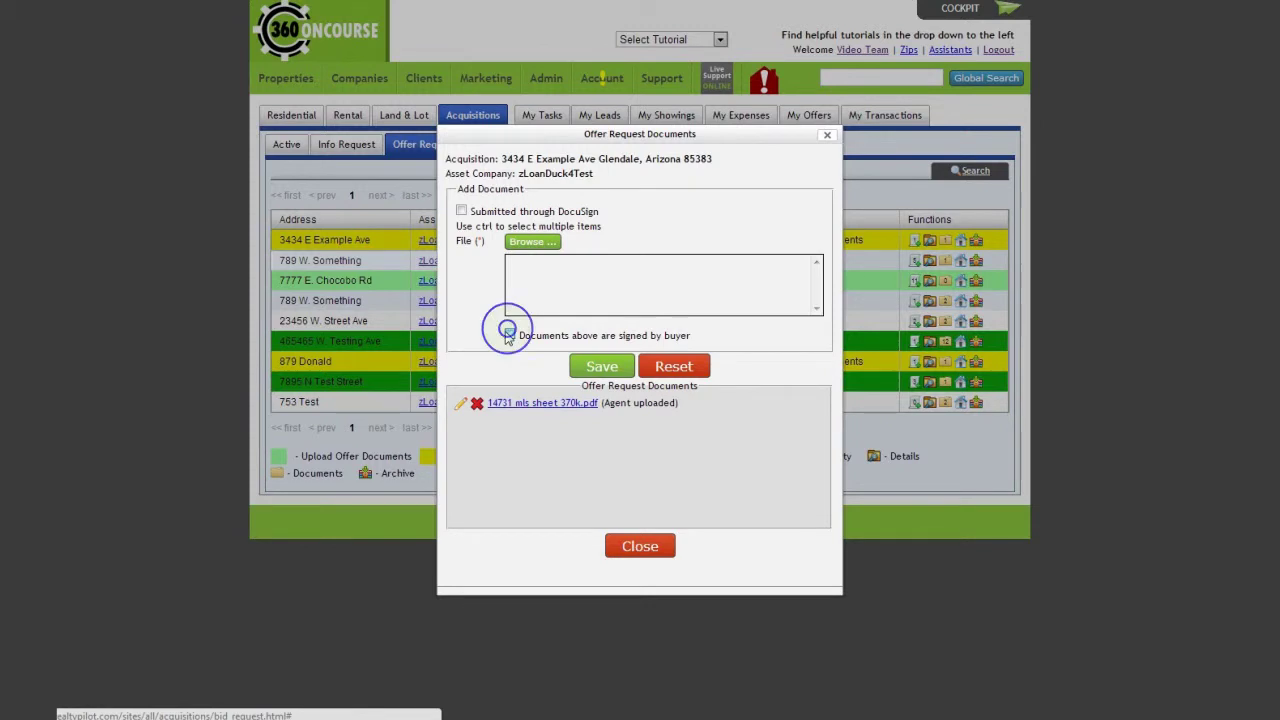
left_click(598, 368)
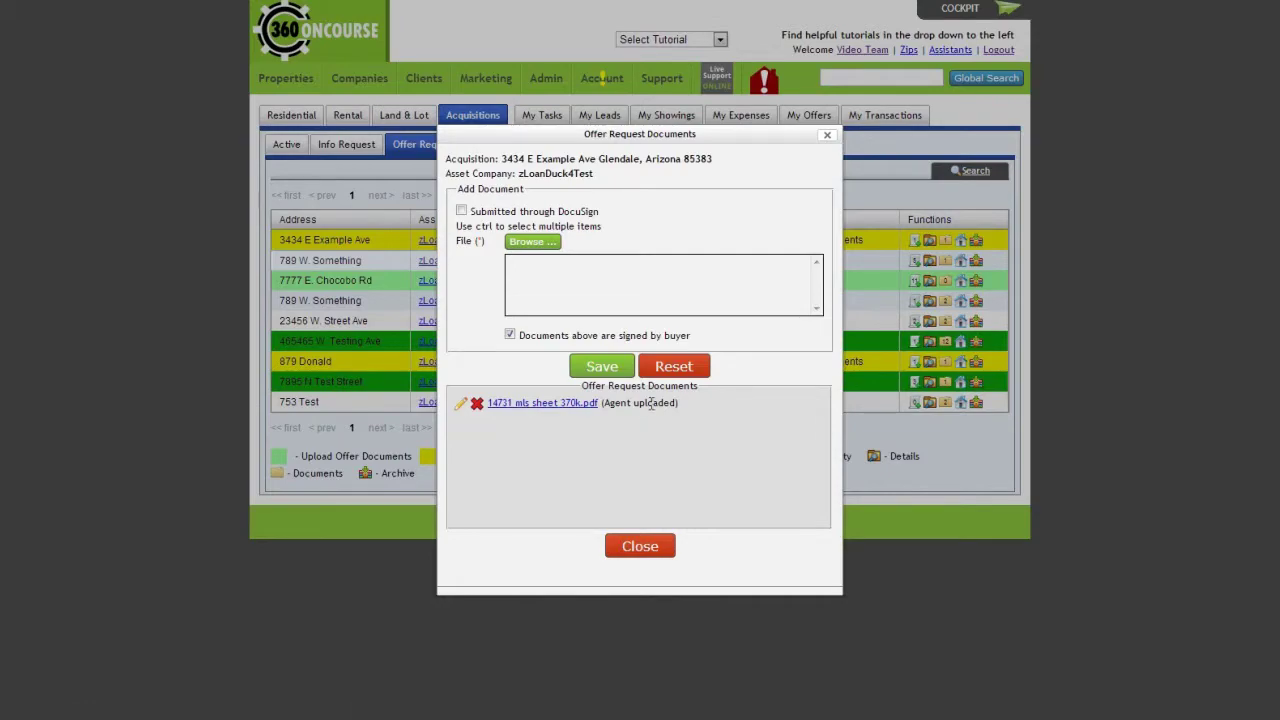
left_click(641, 557)
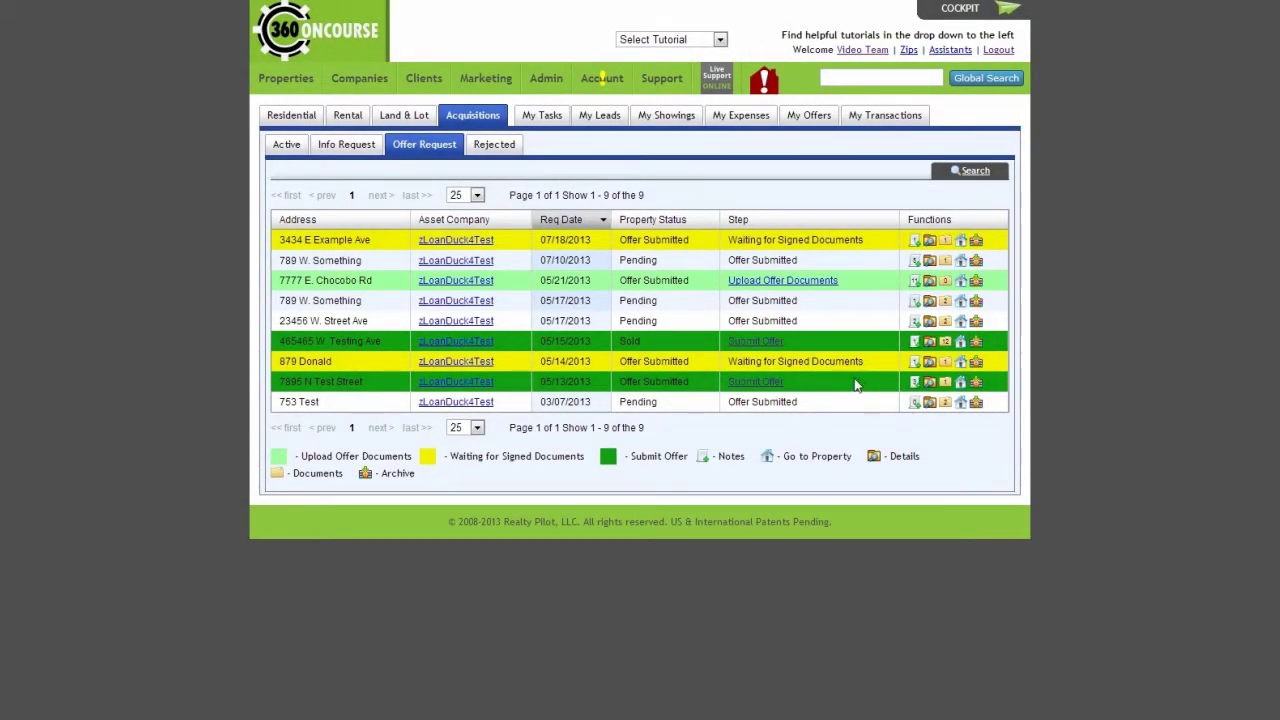
- Review the notes of the 05/15/2013 request ready for offer submission, and check its offer details and property link functions
left_click(731, 348)
left_click(915, 342)
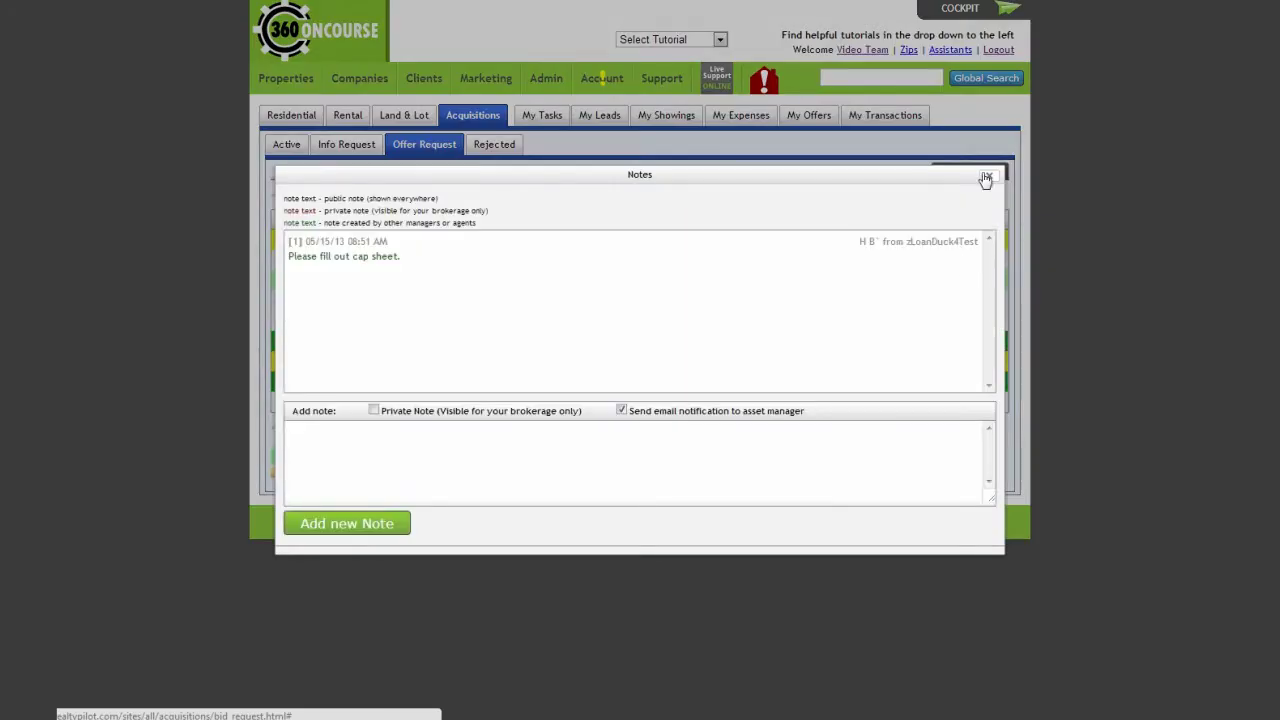
left_click(986, 178)
left_click(931, 343)
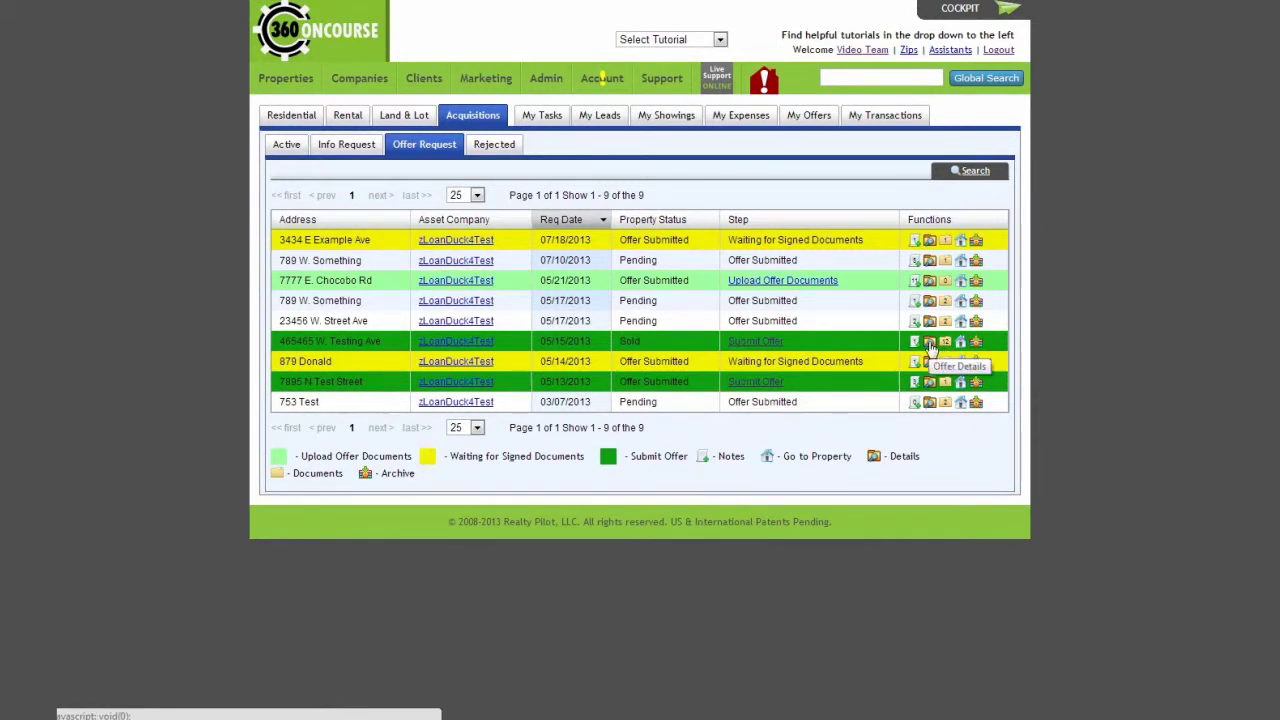
left_click(960, 342)
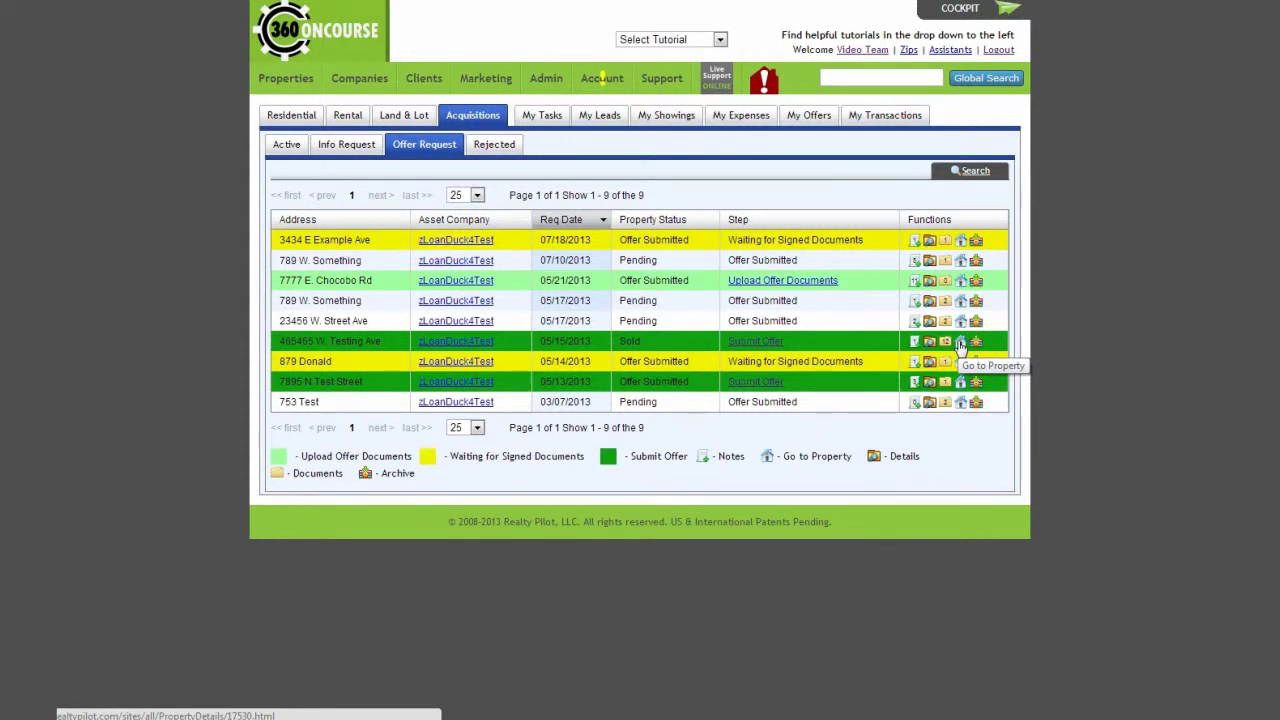
- Make and save an offer for the 05/13/2013 offer request, keeping the signed "This is my test document.docx" attached
left_click(759, 342)
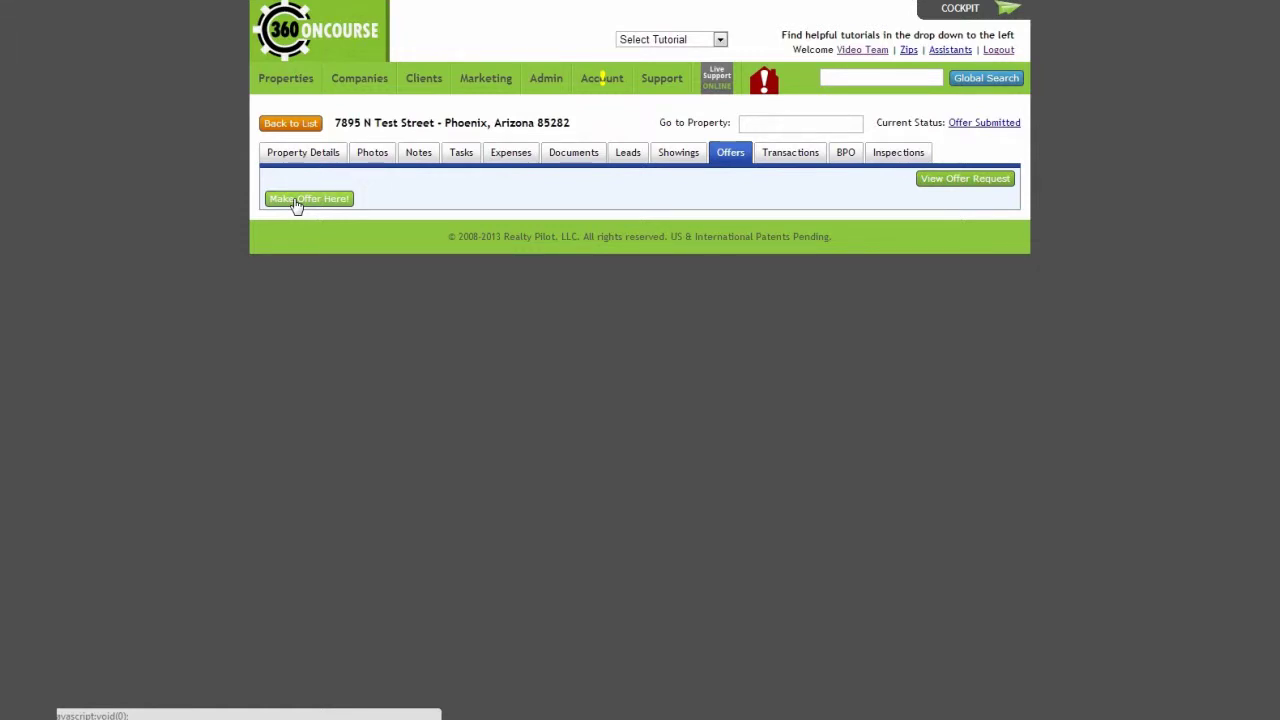
left_click(298, 201)
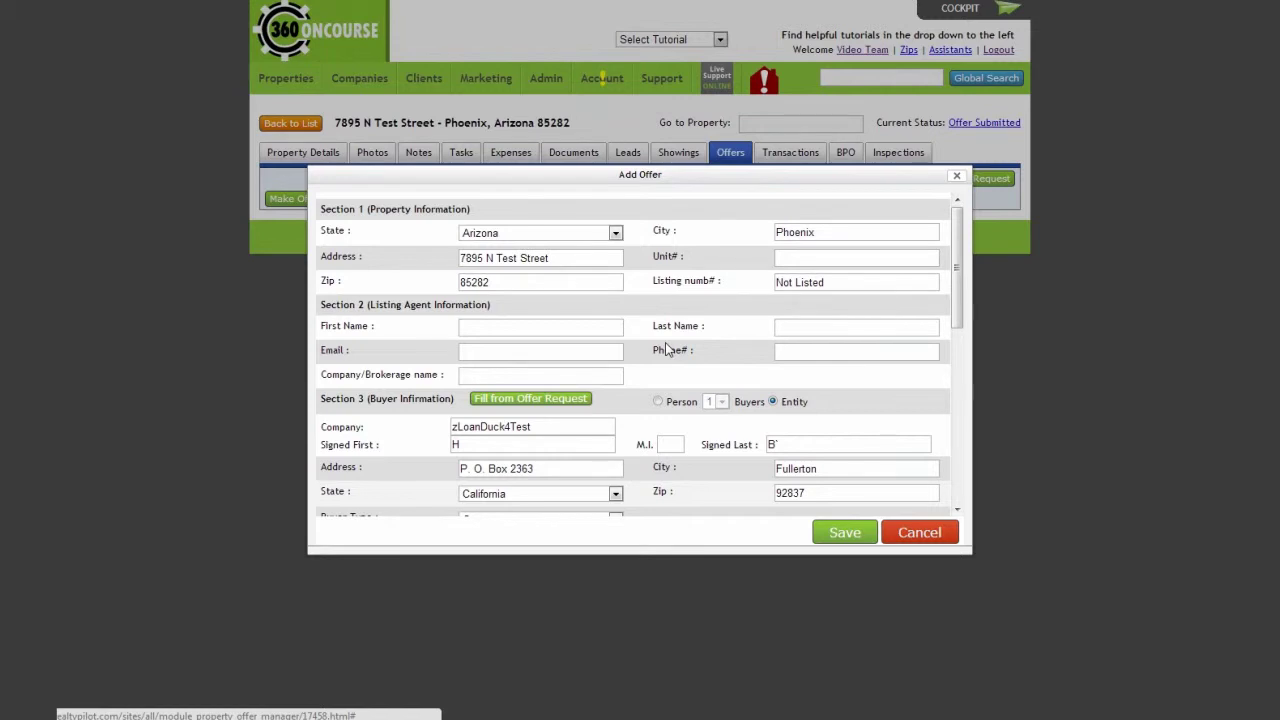
scroll(667, 348, "down", 7)
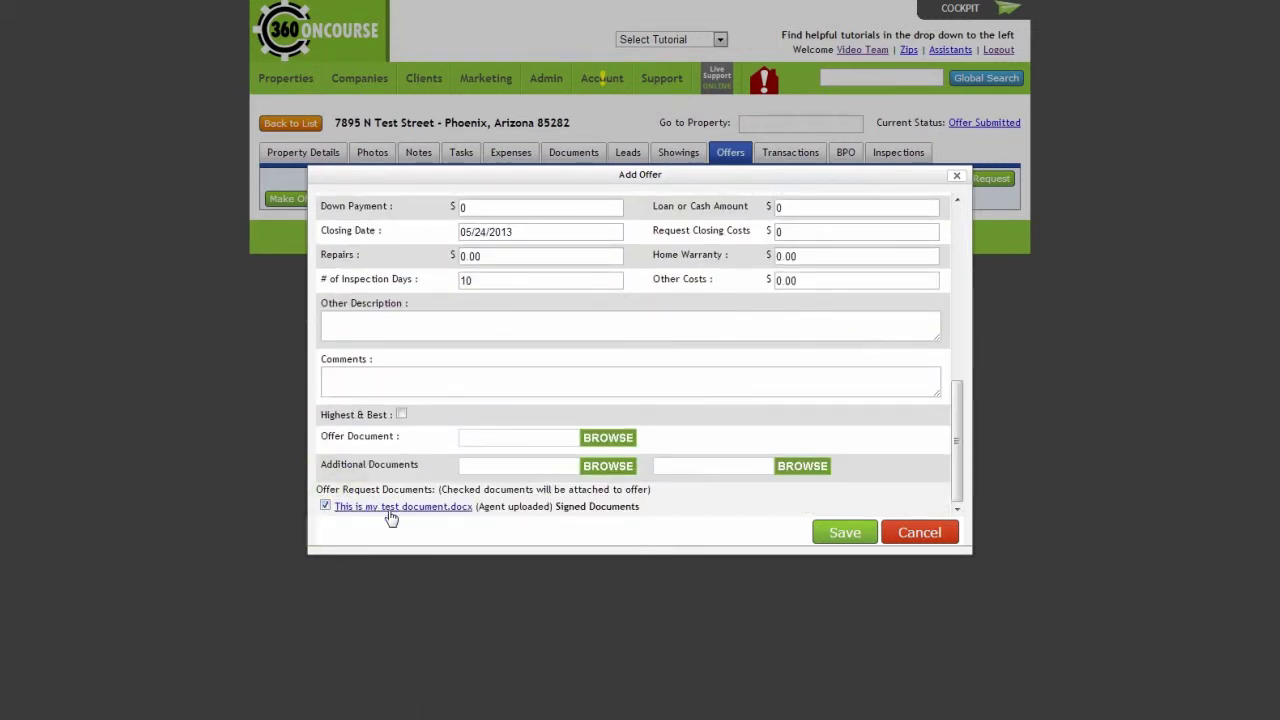
left_click(842, 532)
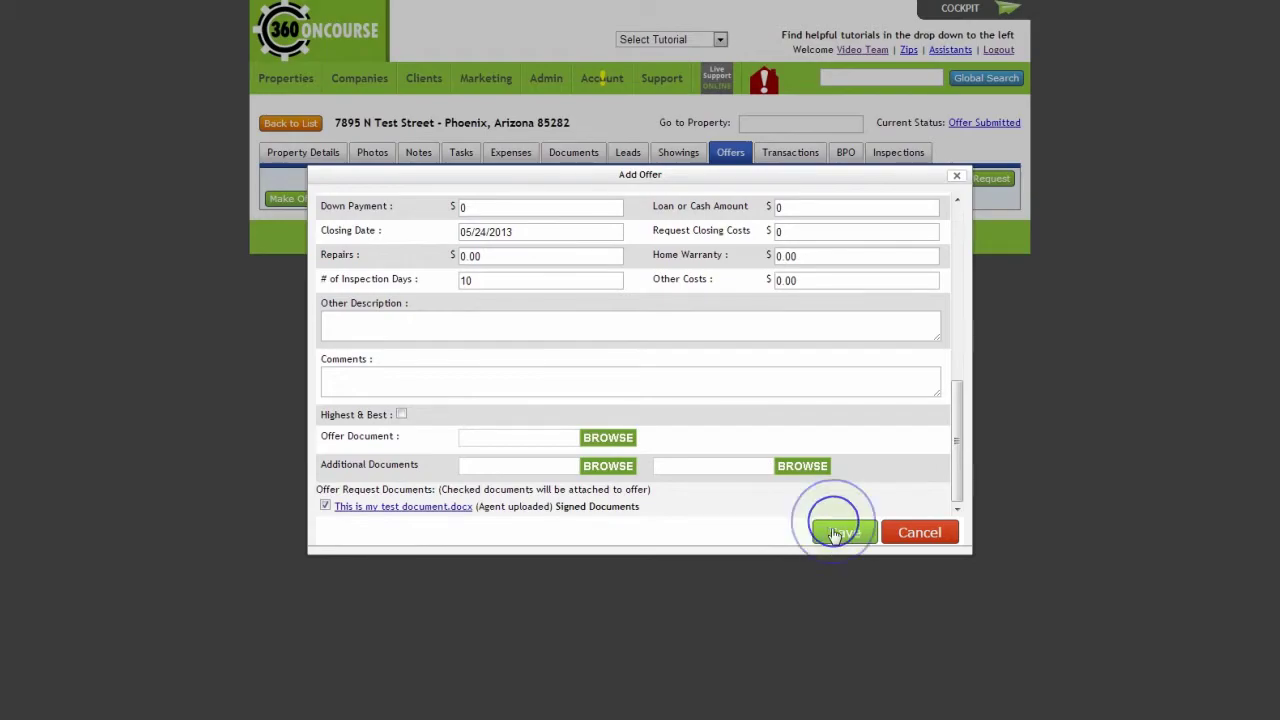